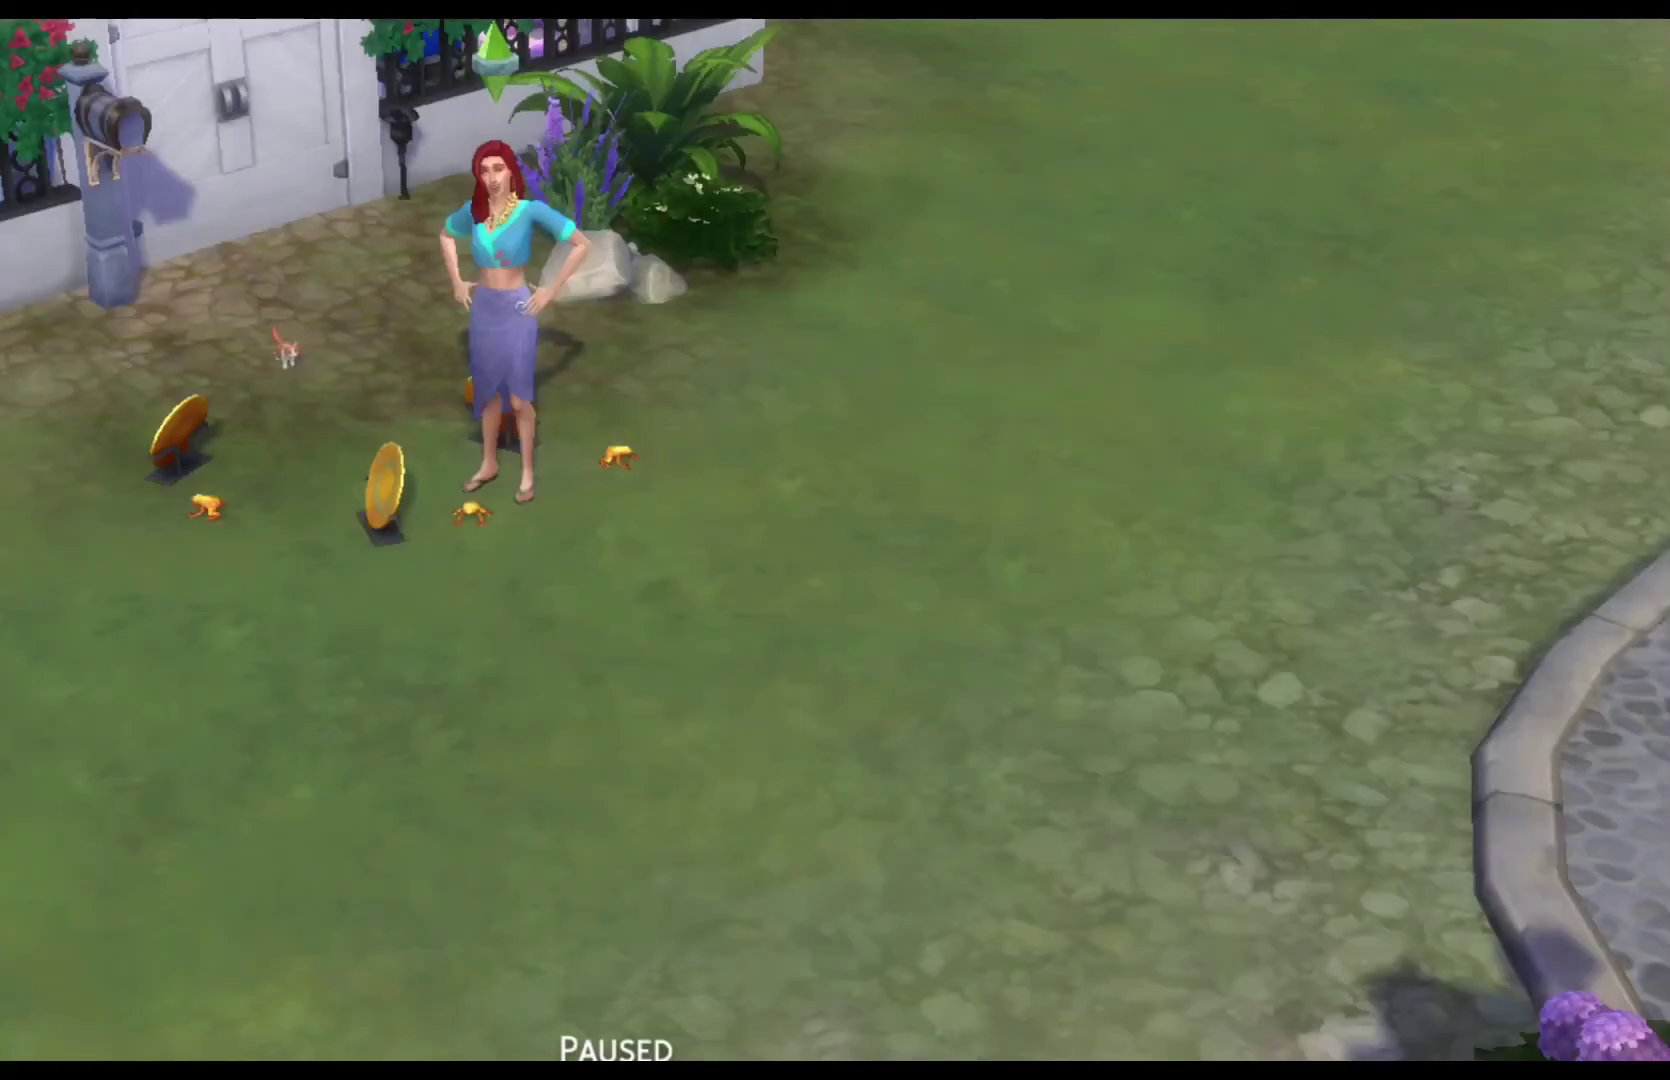
Step: Unpause The Sims 4 so the Sim starts moving again
key("1")
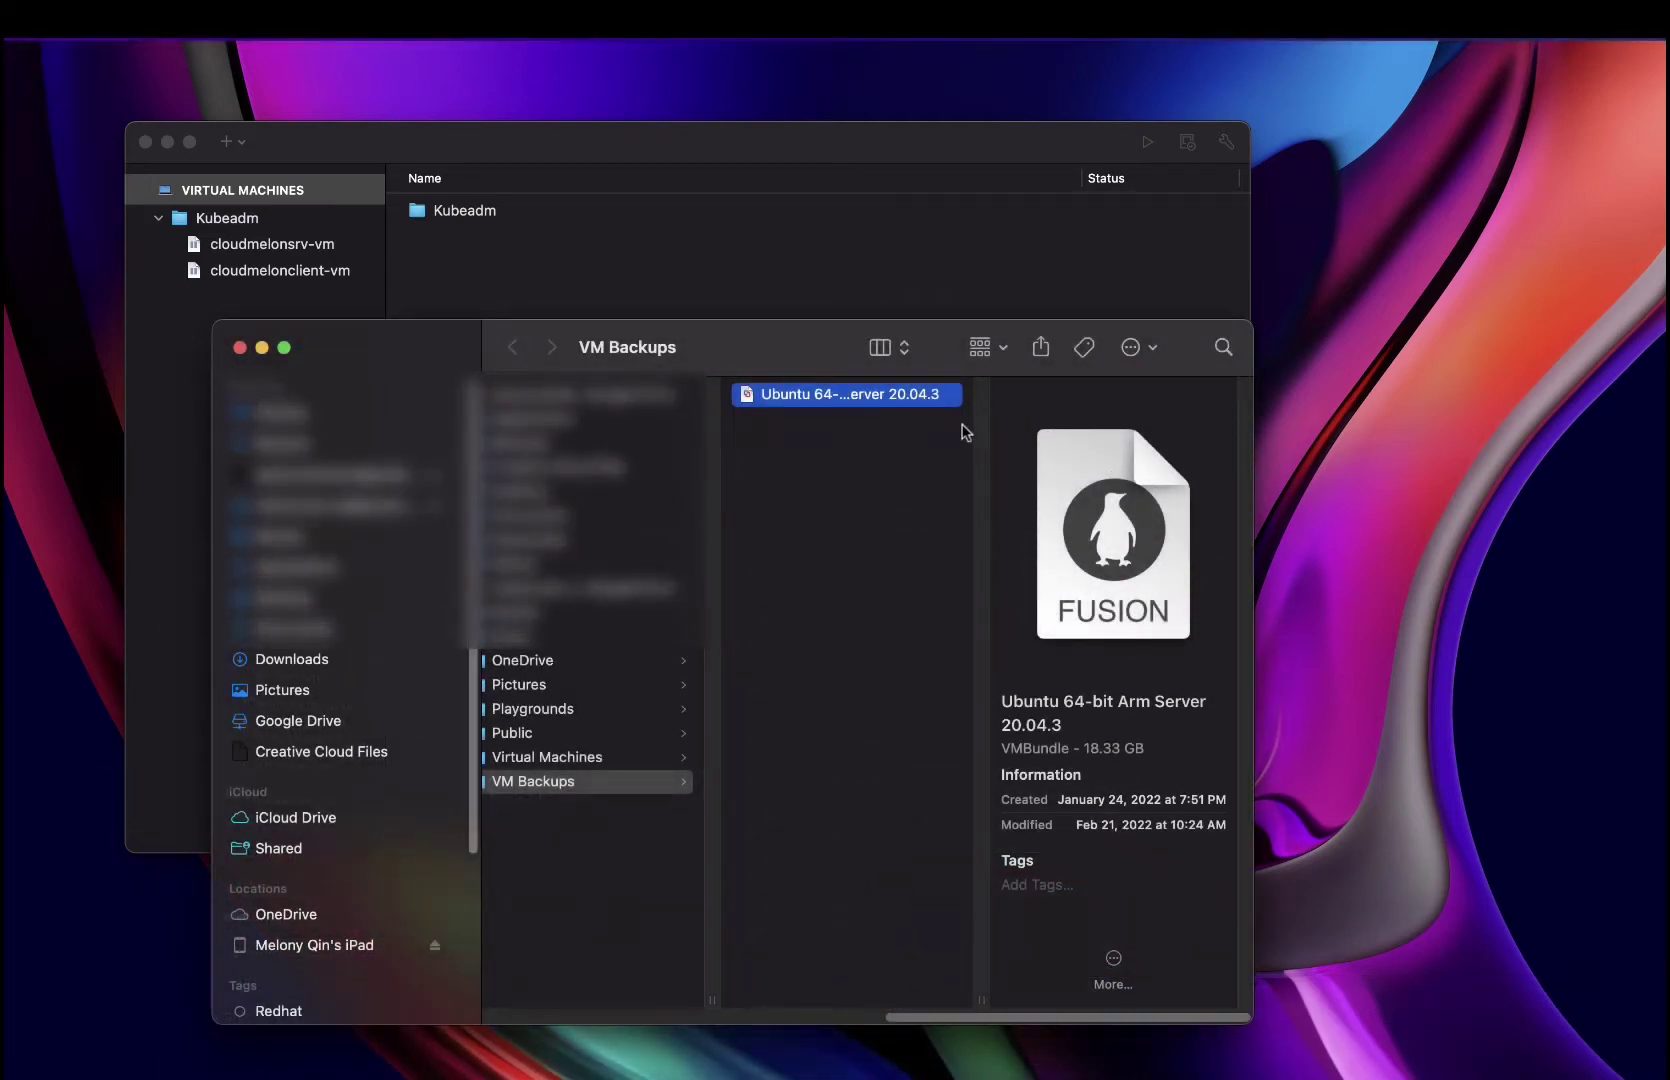
Step: Open the backed-up Ubuntu 64-bit Arm Server 20.04.3 bundle in VMware Fusion
double_click(881, 393)
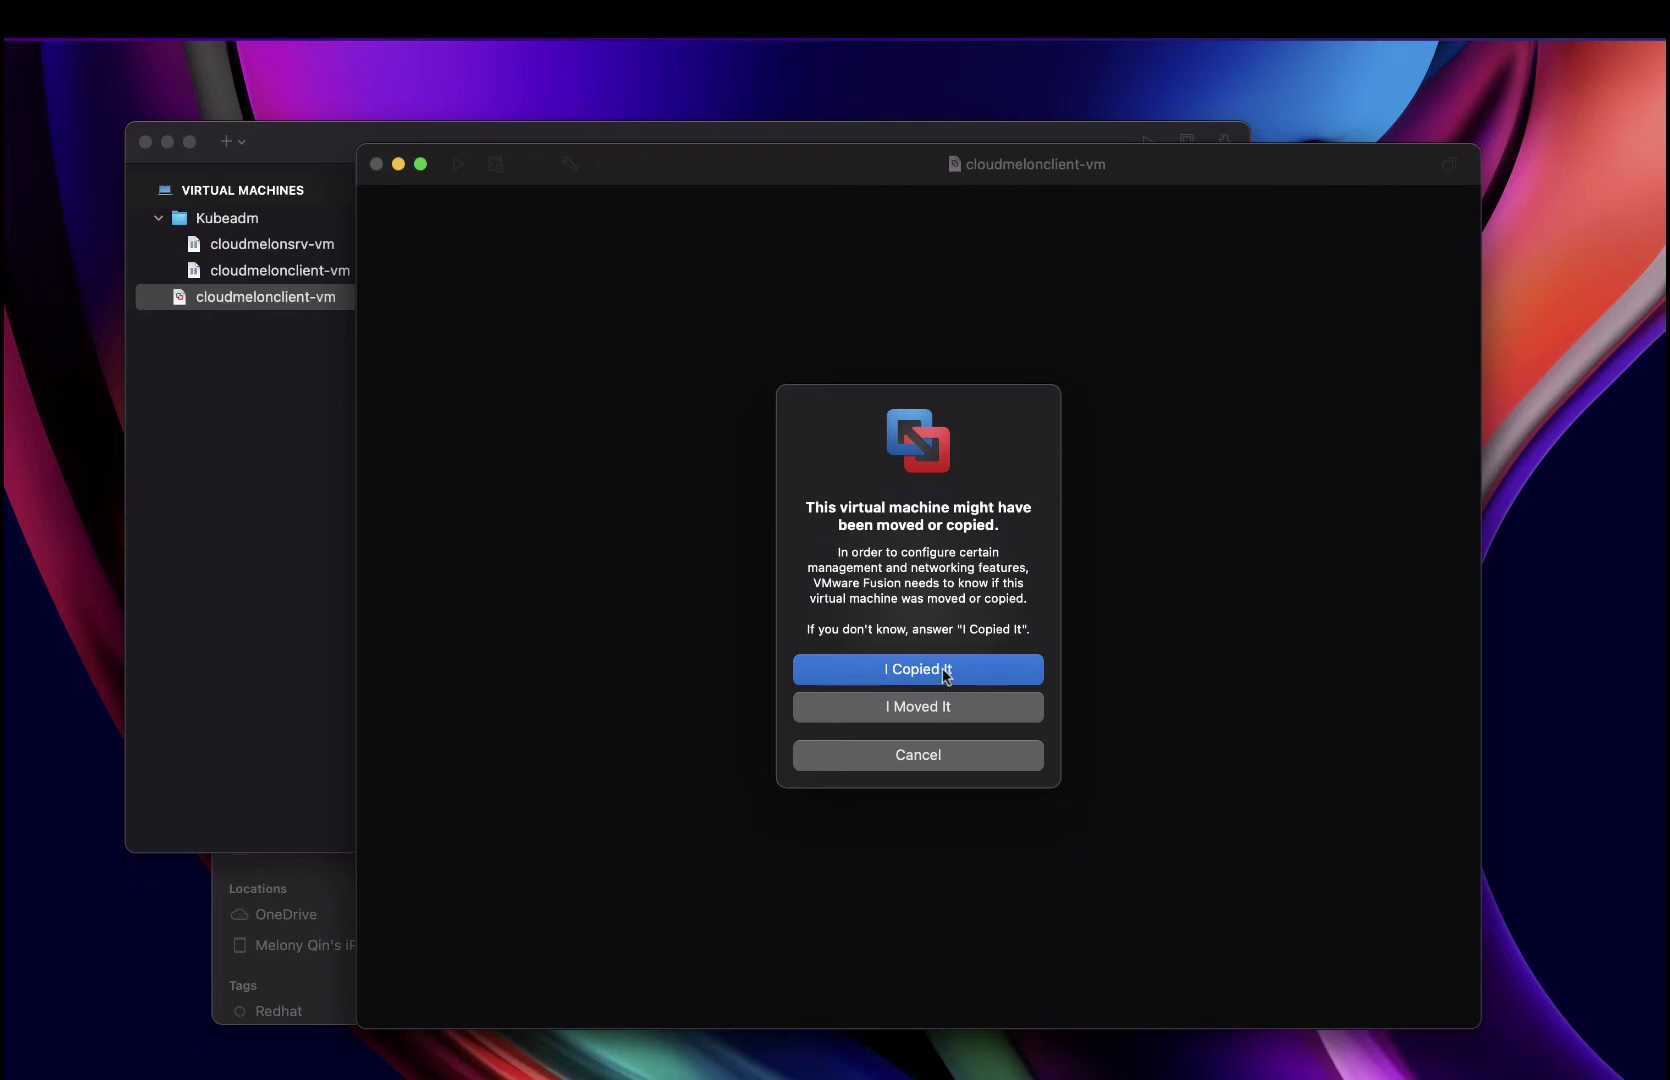
Step: Mark the VM as copied, boot via 'Boot from next volume' in GRUB, and log in
left_click(943, 676)
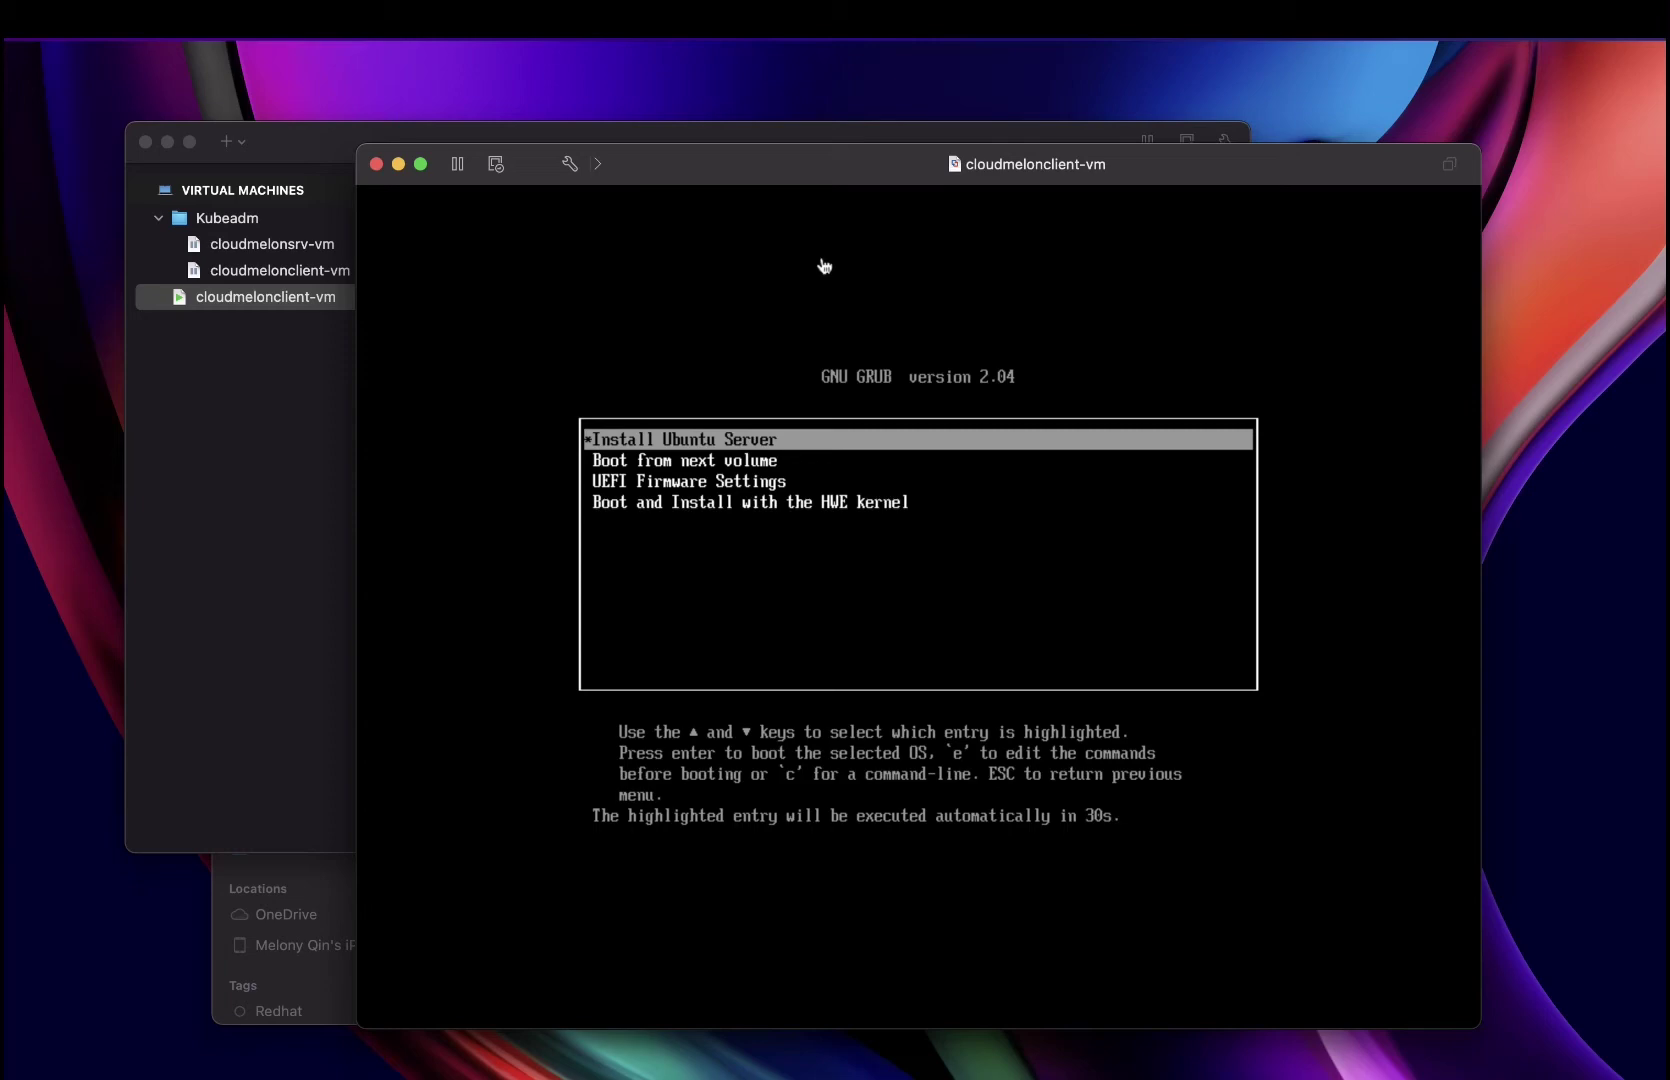
left_click(760, 188)
key("Down")
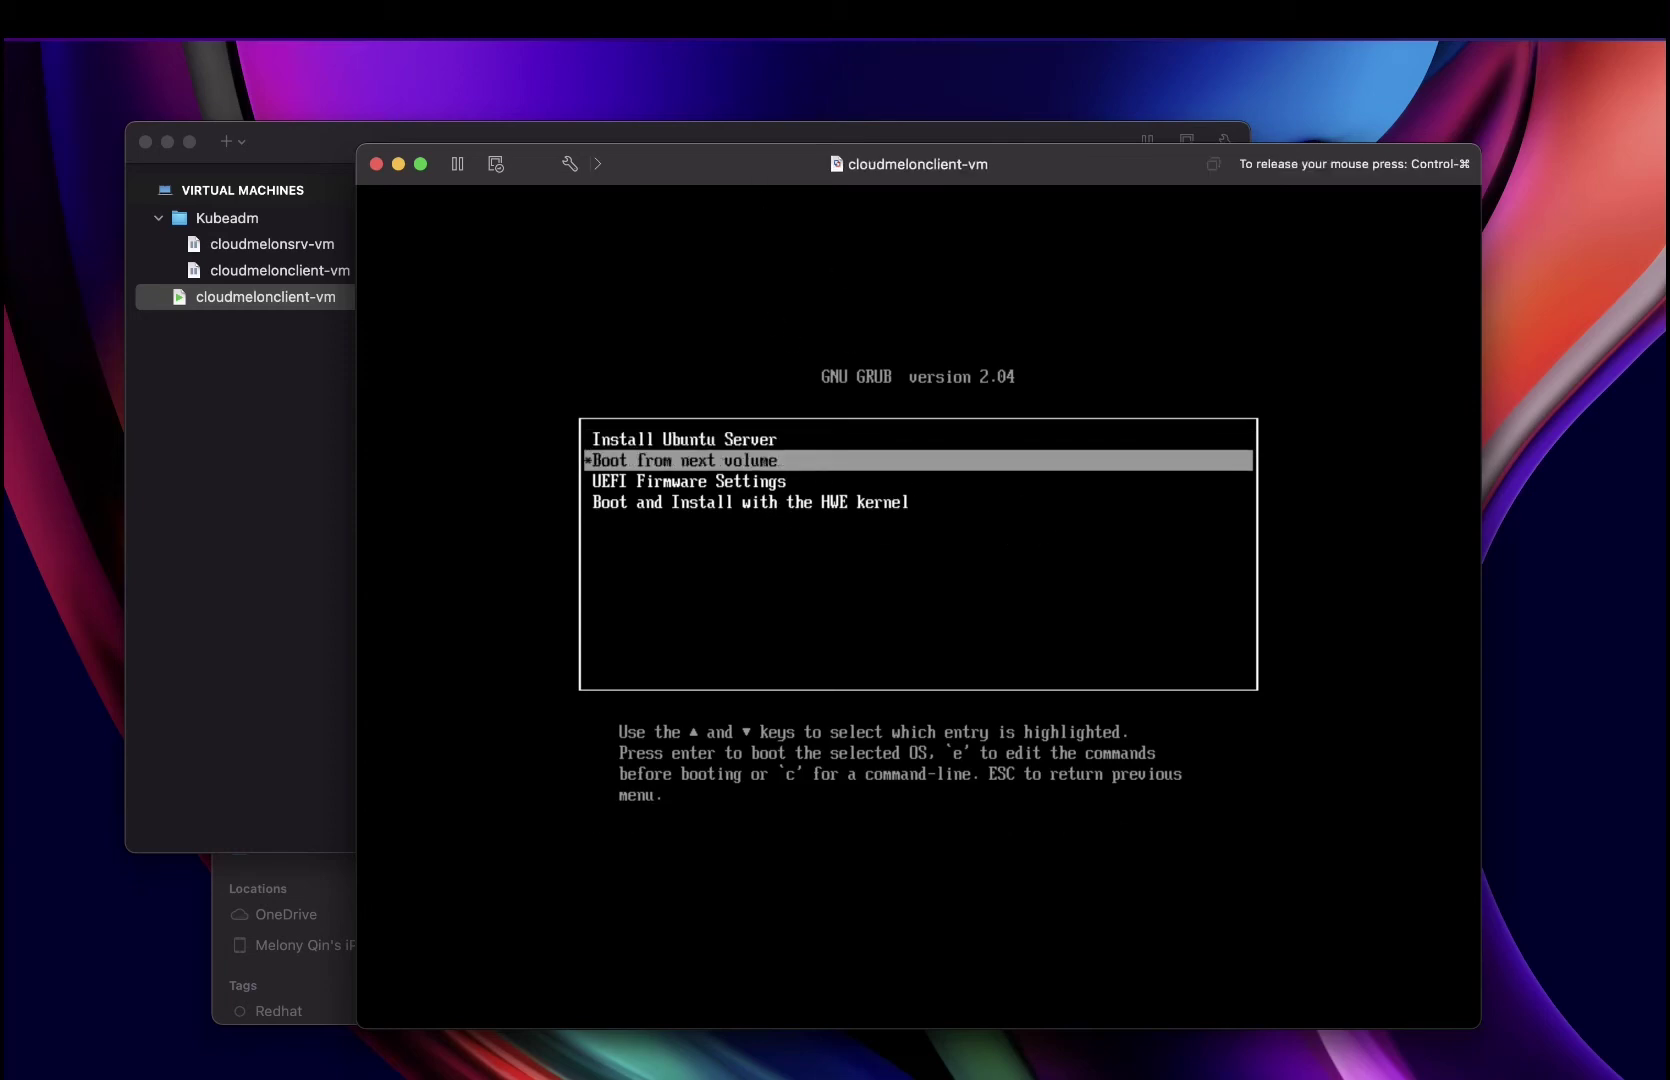
key("Return")
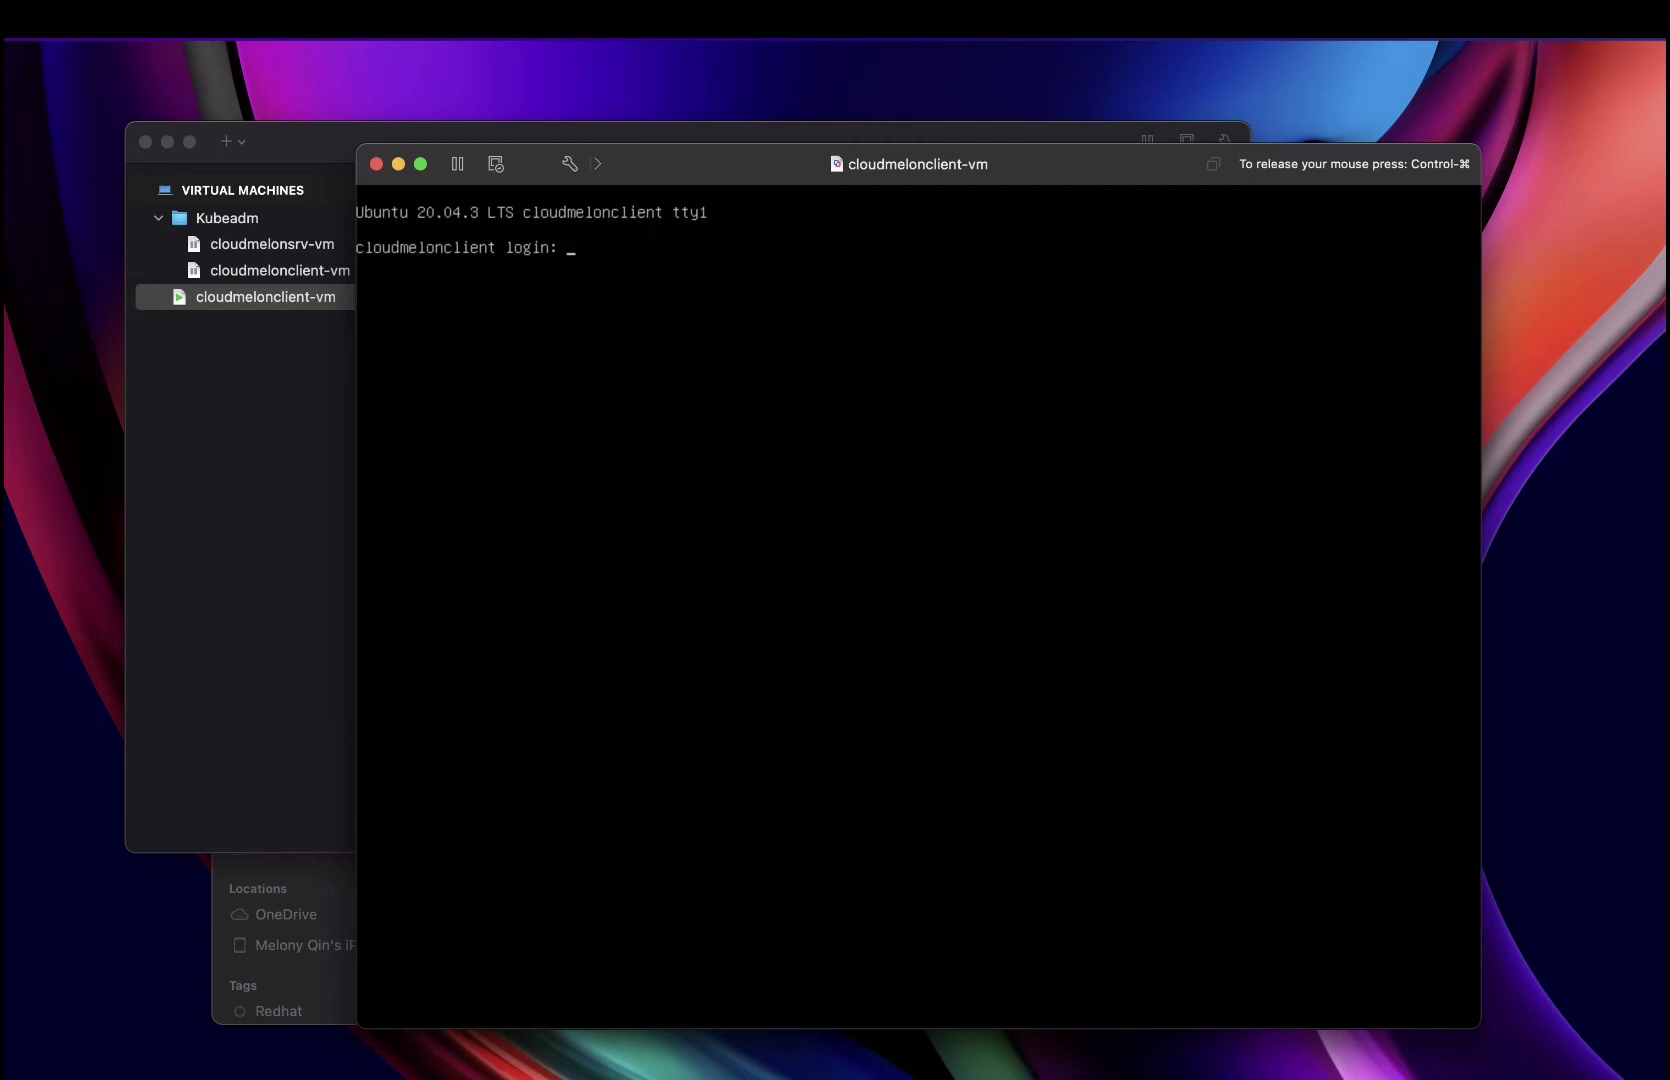
type("cloudmelon")
key("Return")
key("Return")
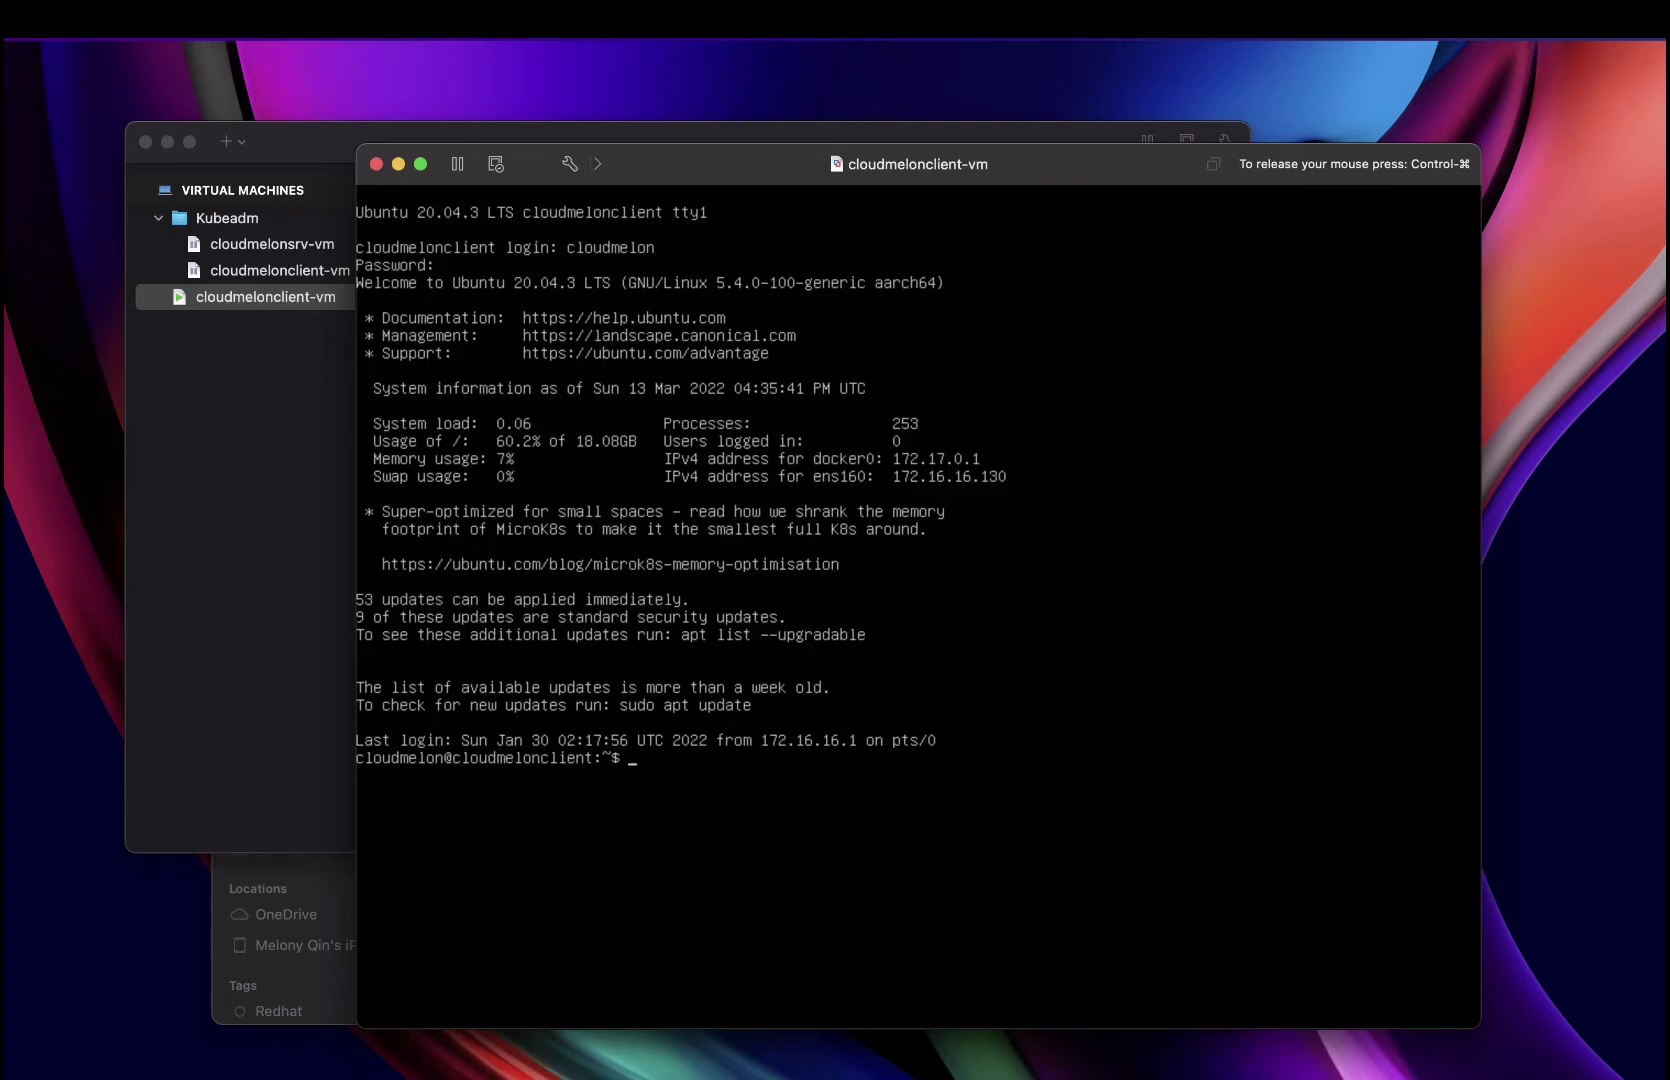
Step: Run ifconfig in the VM to show ens160 at 172.16.16.130
type("config")
key("Return")
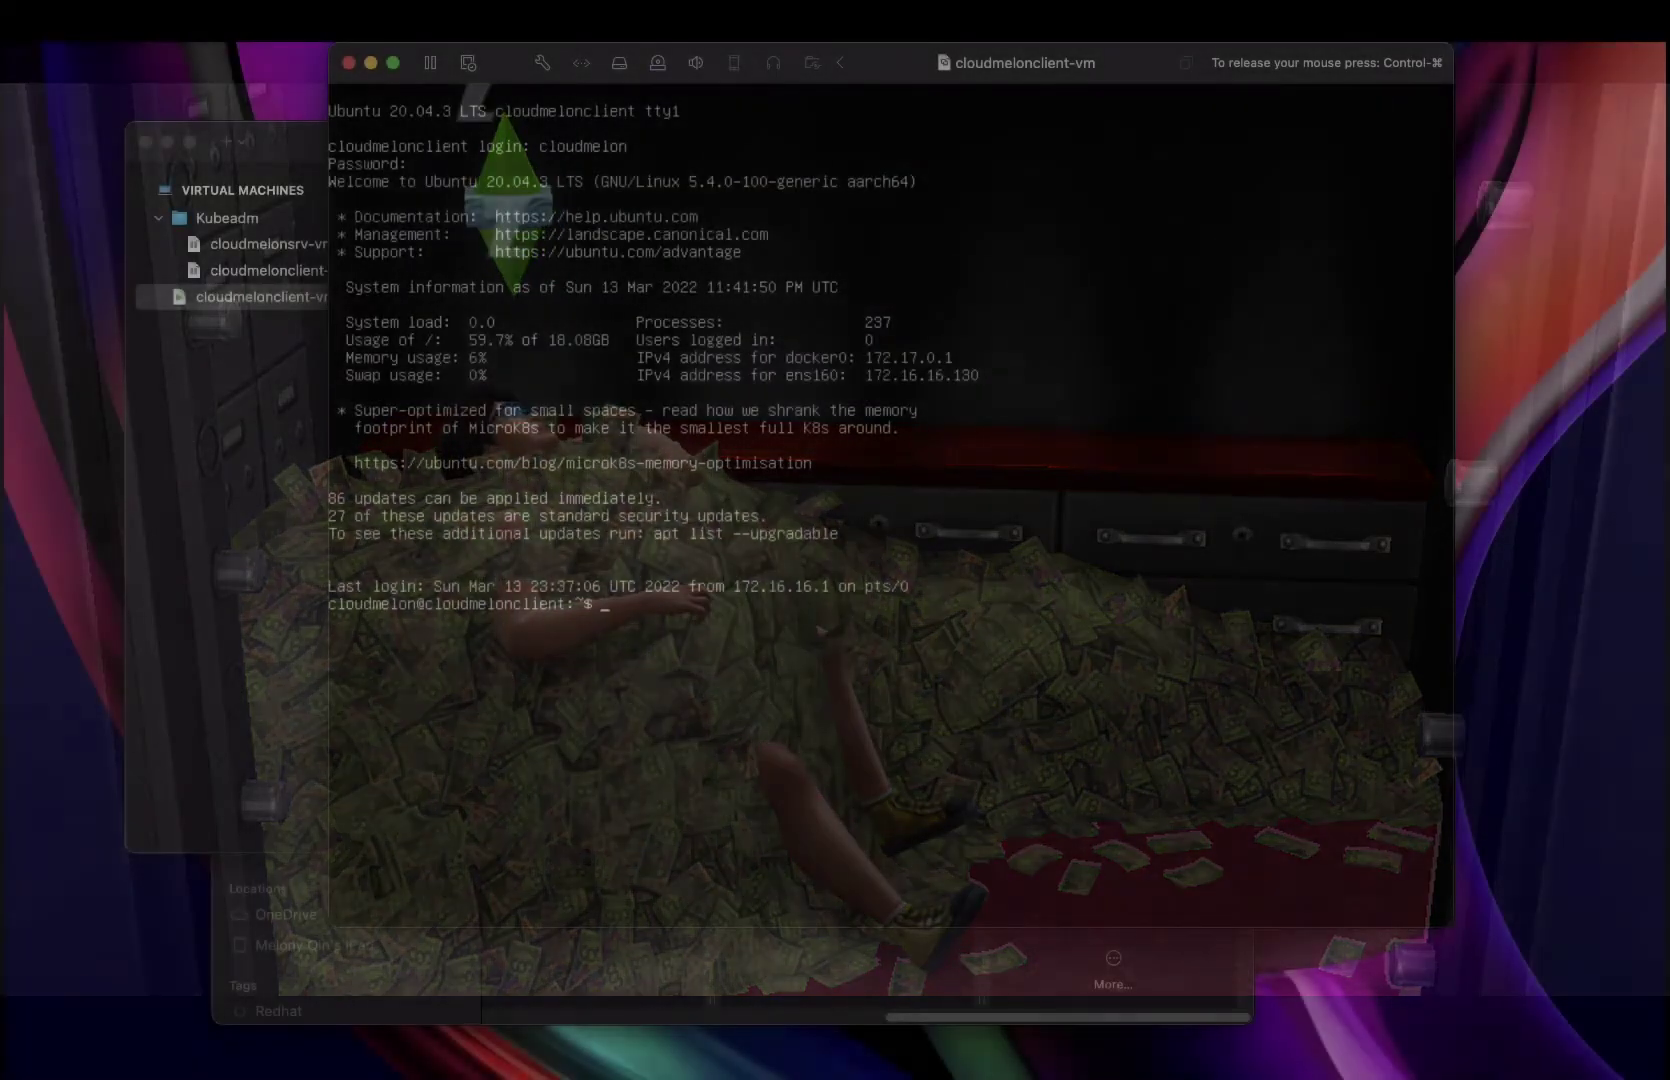
Step: Change /etc/hostname from cloudmelonclient to cloudmelonplayground with sudo vim and save it
type("vim")
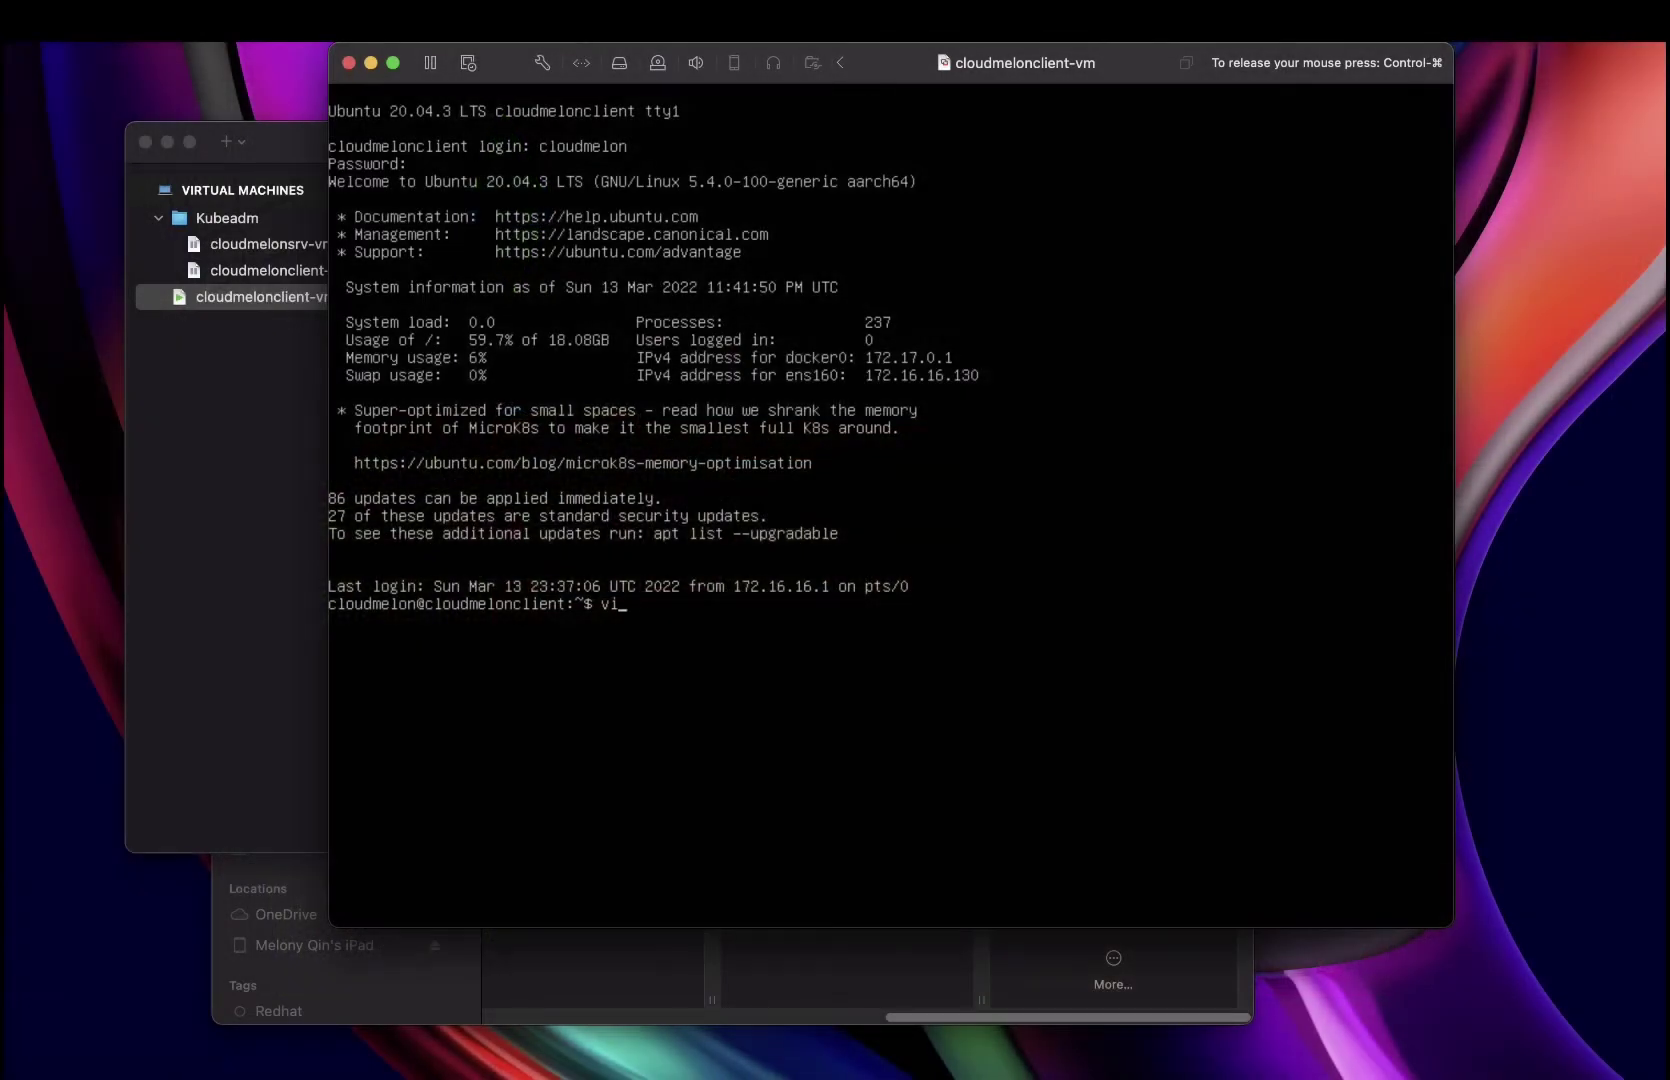
key("BackSpace")
key("BackSpace")
type("sudo vim /etc/hostname")
key("Return")
key("shift+a")
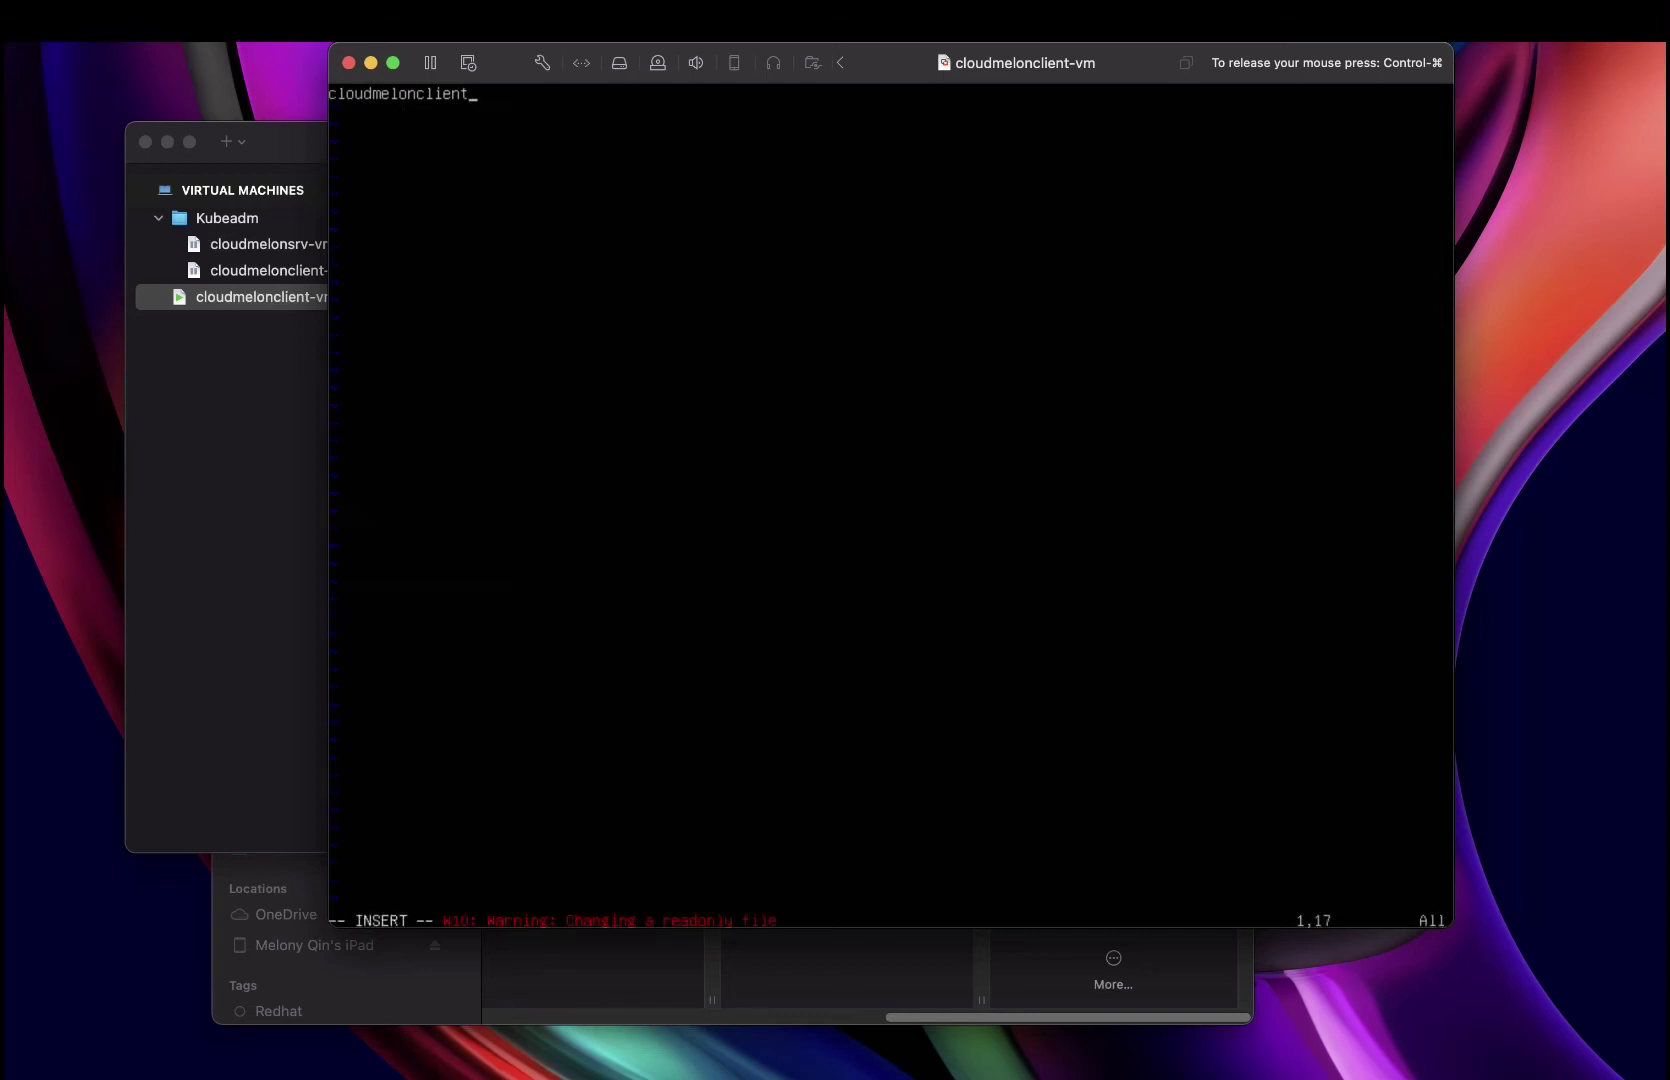
key("BackSpace")
key("BackSpace")
key("BackSpace")
key("BackSpace")
key("BackSpace")
key("BackSpace")
type("playground")
key("Escape")
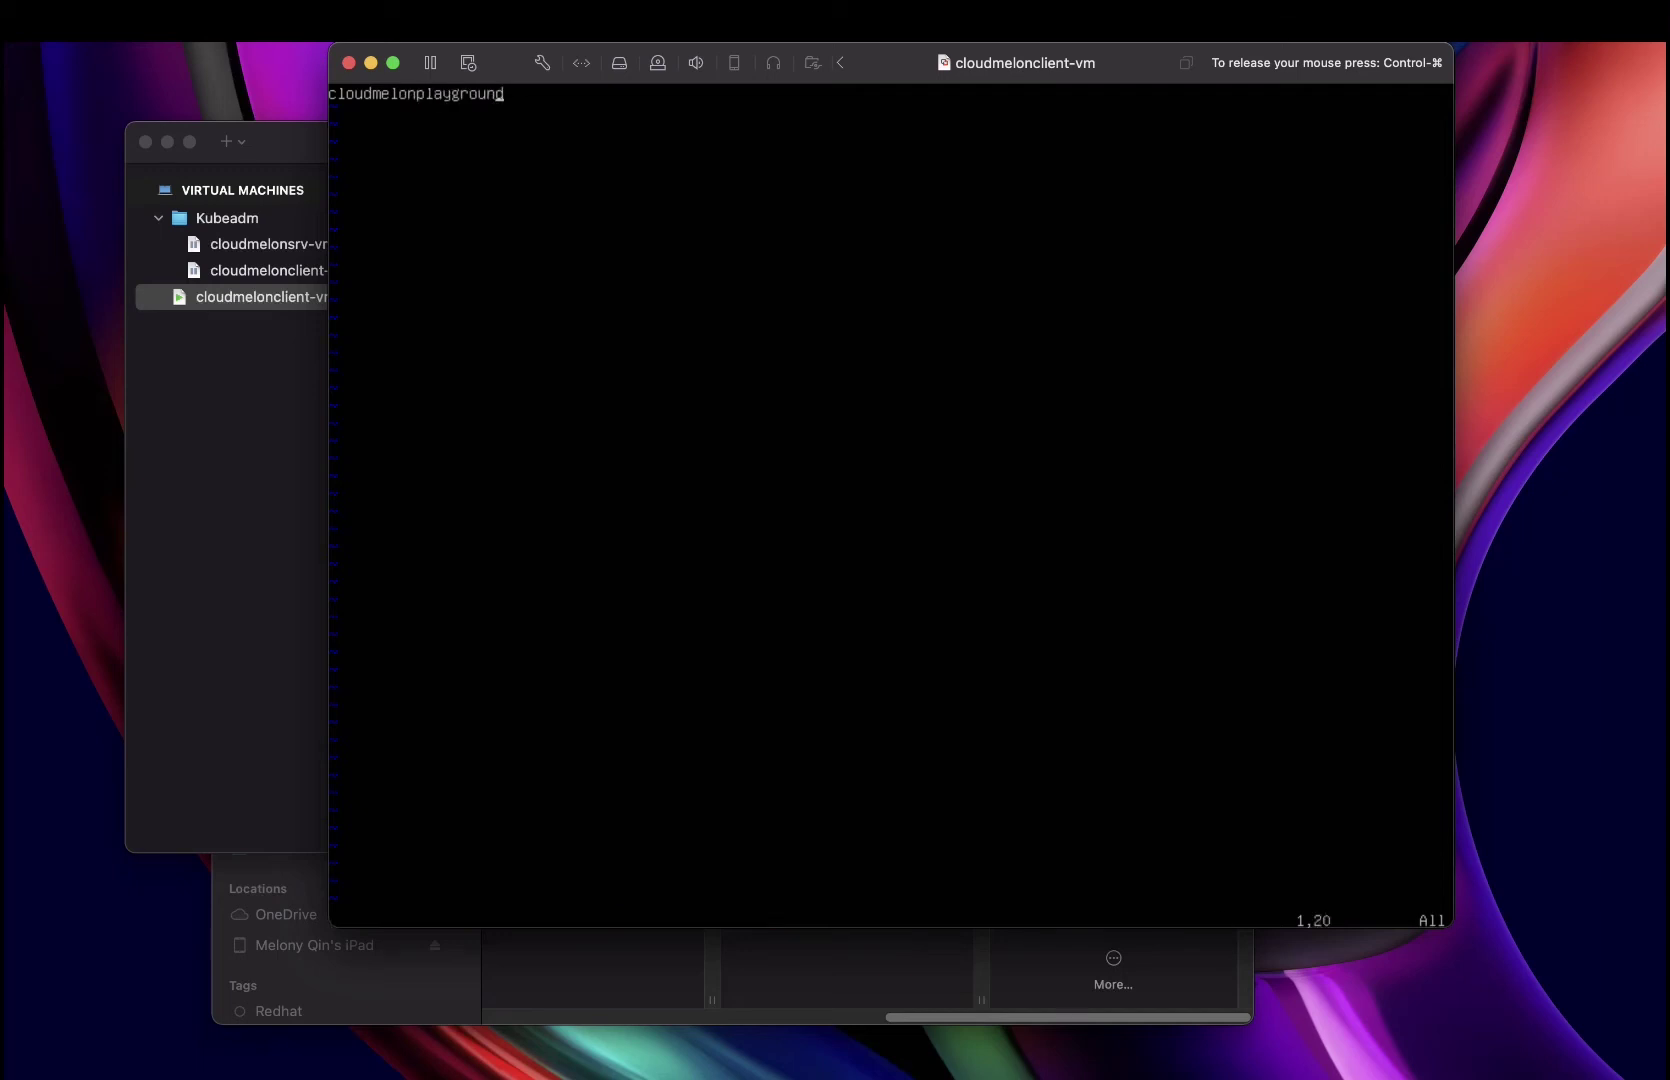
type(":wq!")
key("Return")
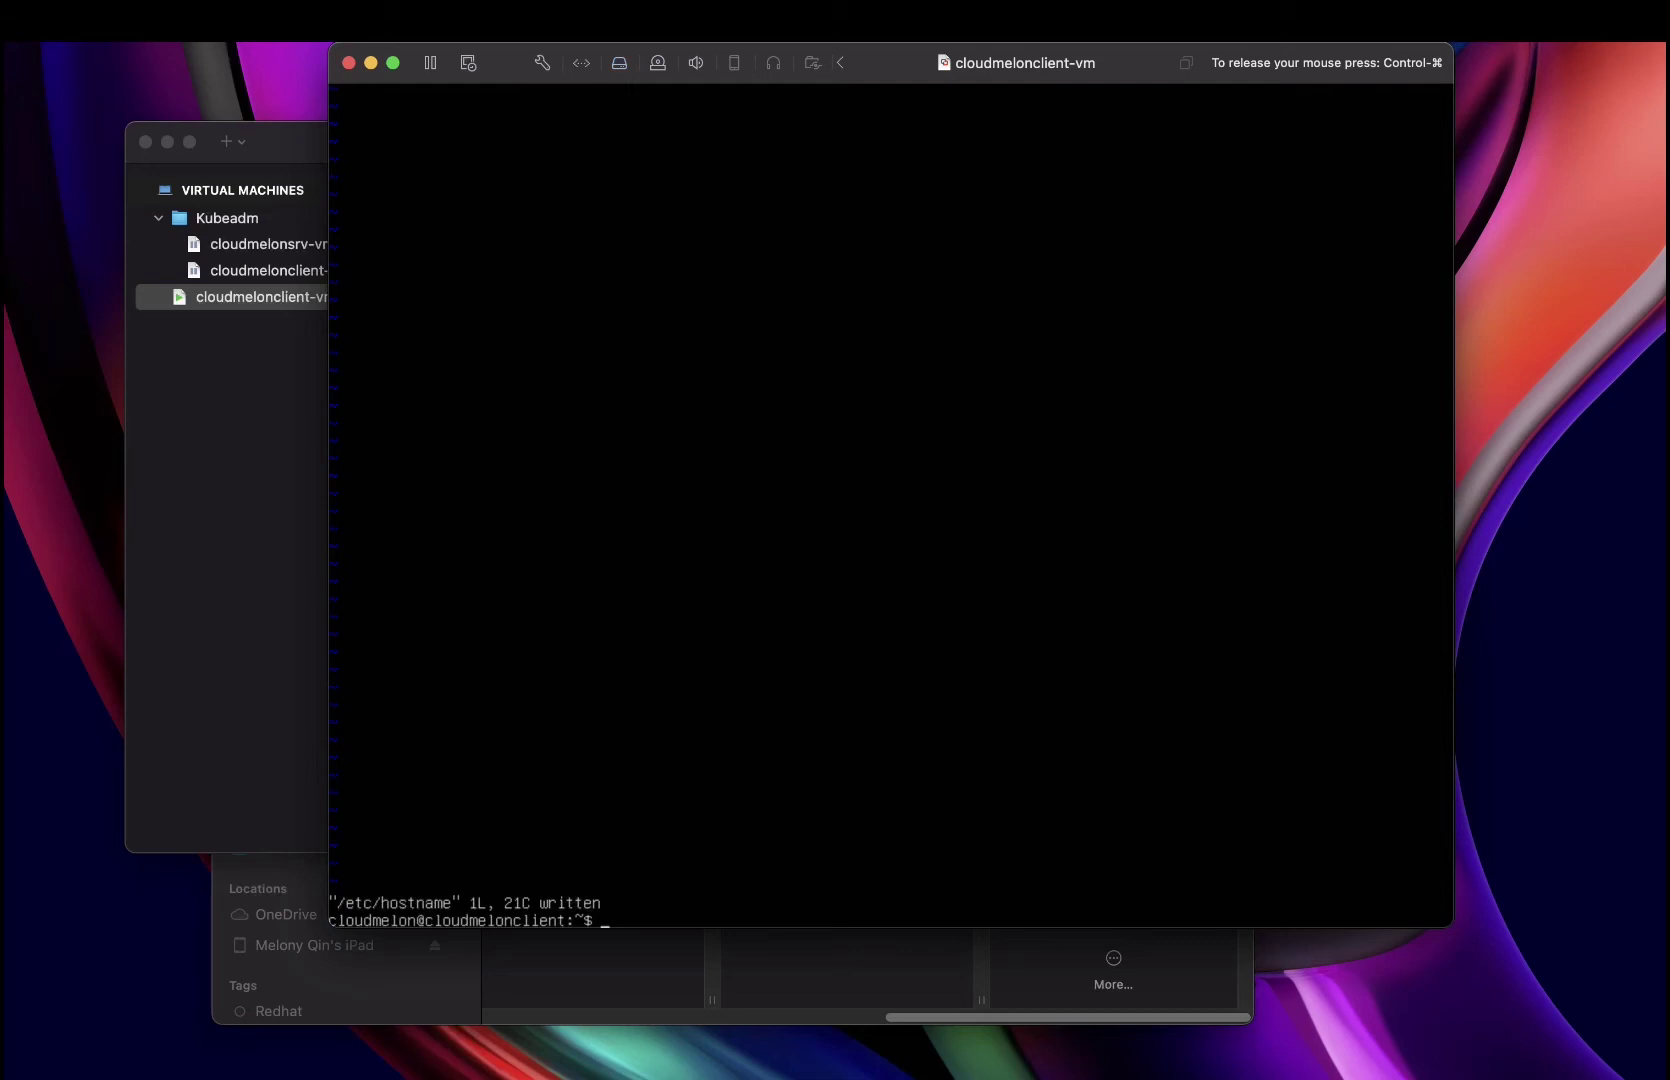
Step: Change the 127.0.1.1 entry in /etc/hosts to cloudmelonplayground and save it
type("vim")
key("BackSpace")
key("BackSpace")
key("BackSpace")
type("sudo vim /etc/hosts")
key("Return")
key("i")
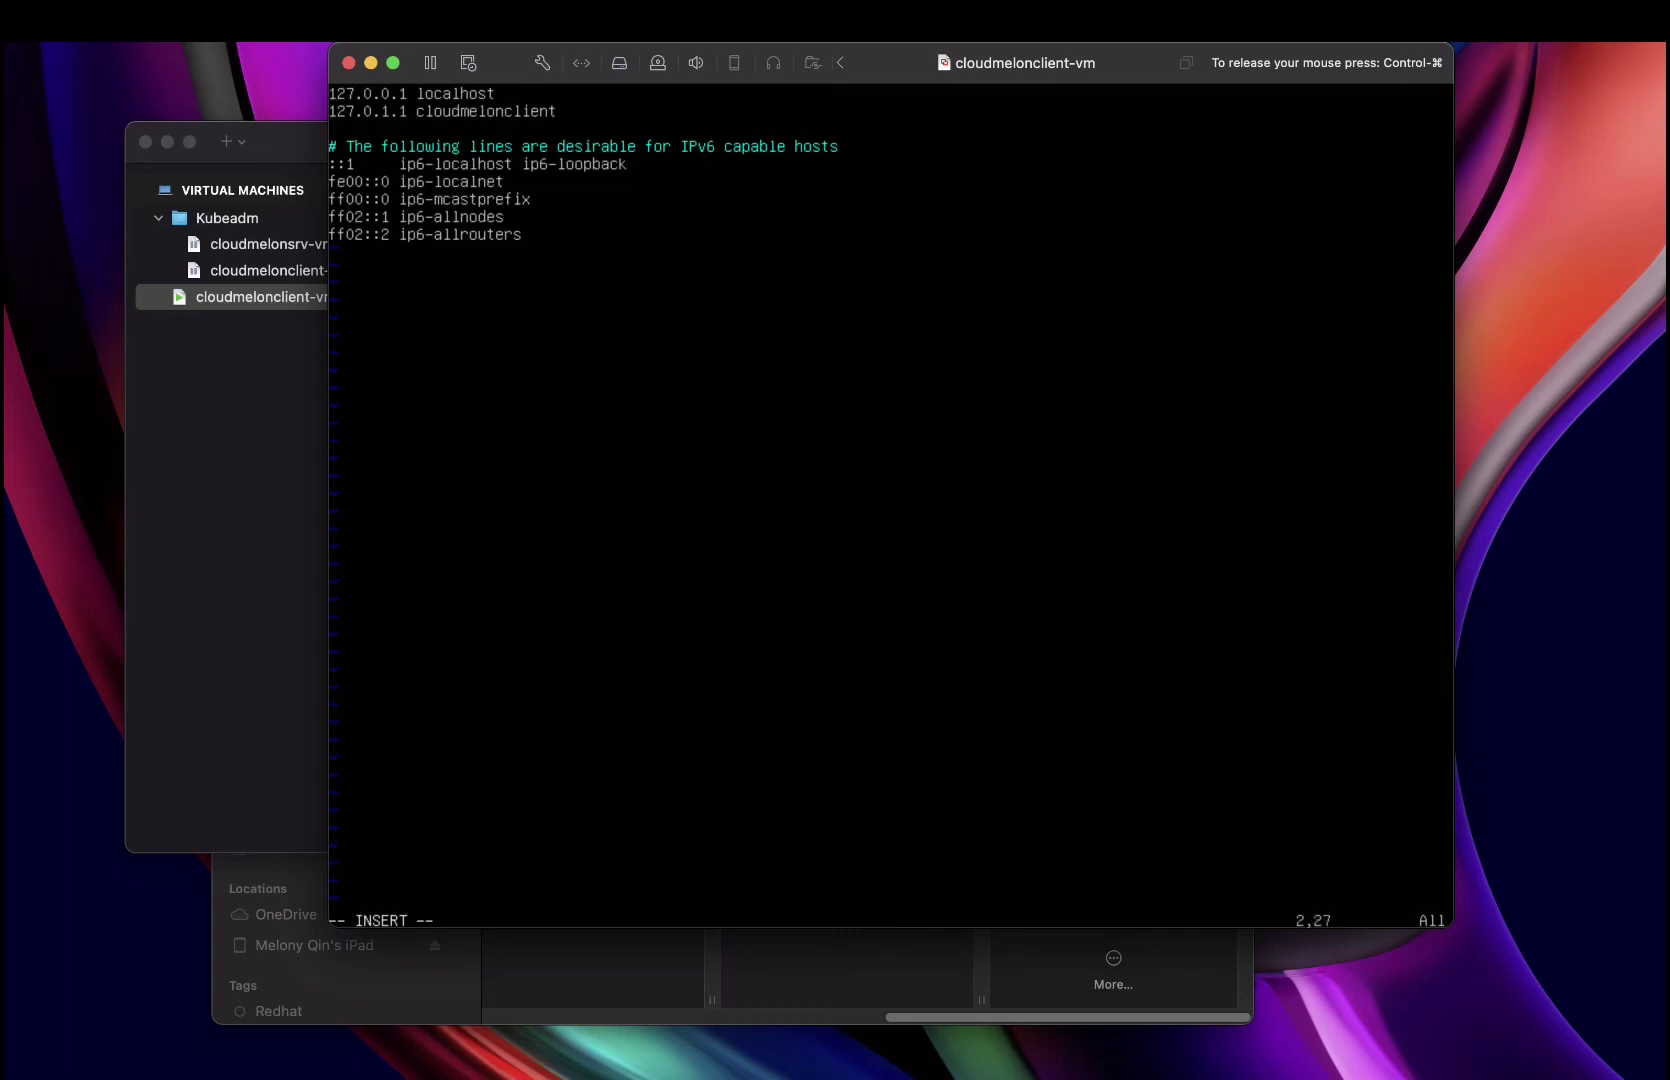
key("BackSpace")
key("BackSpace")
key("BackSpace")
key("BackSpace")
key("BackSpace")
key("BackSpace")
type("playground")
key("Escape")
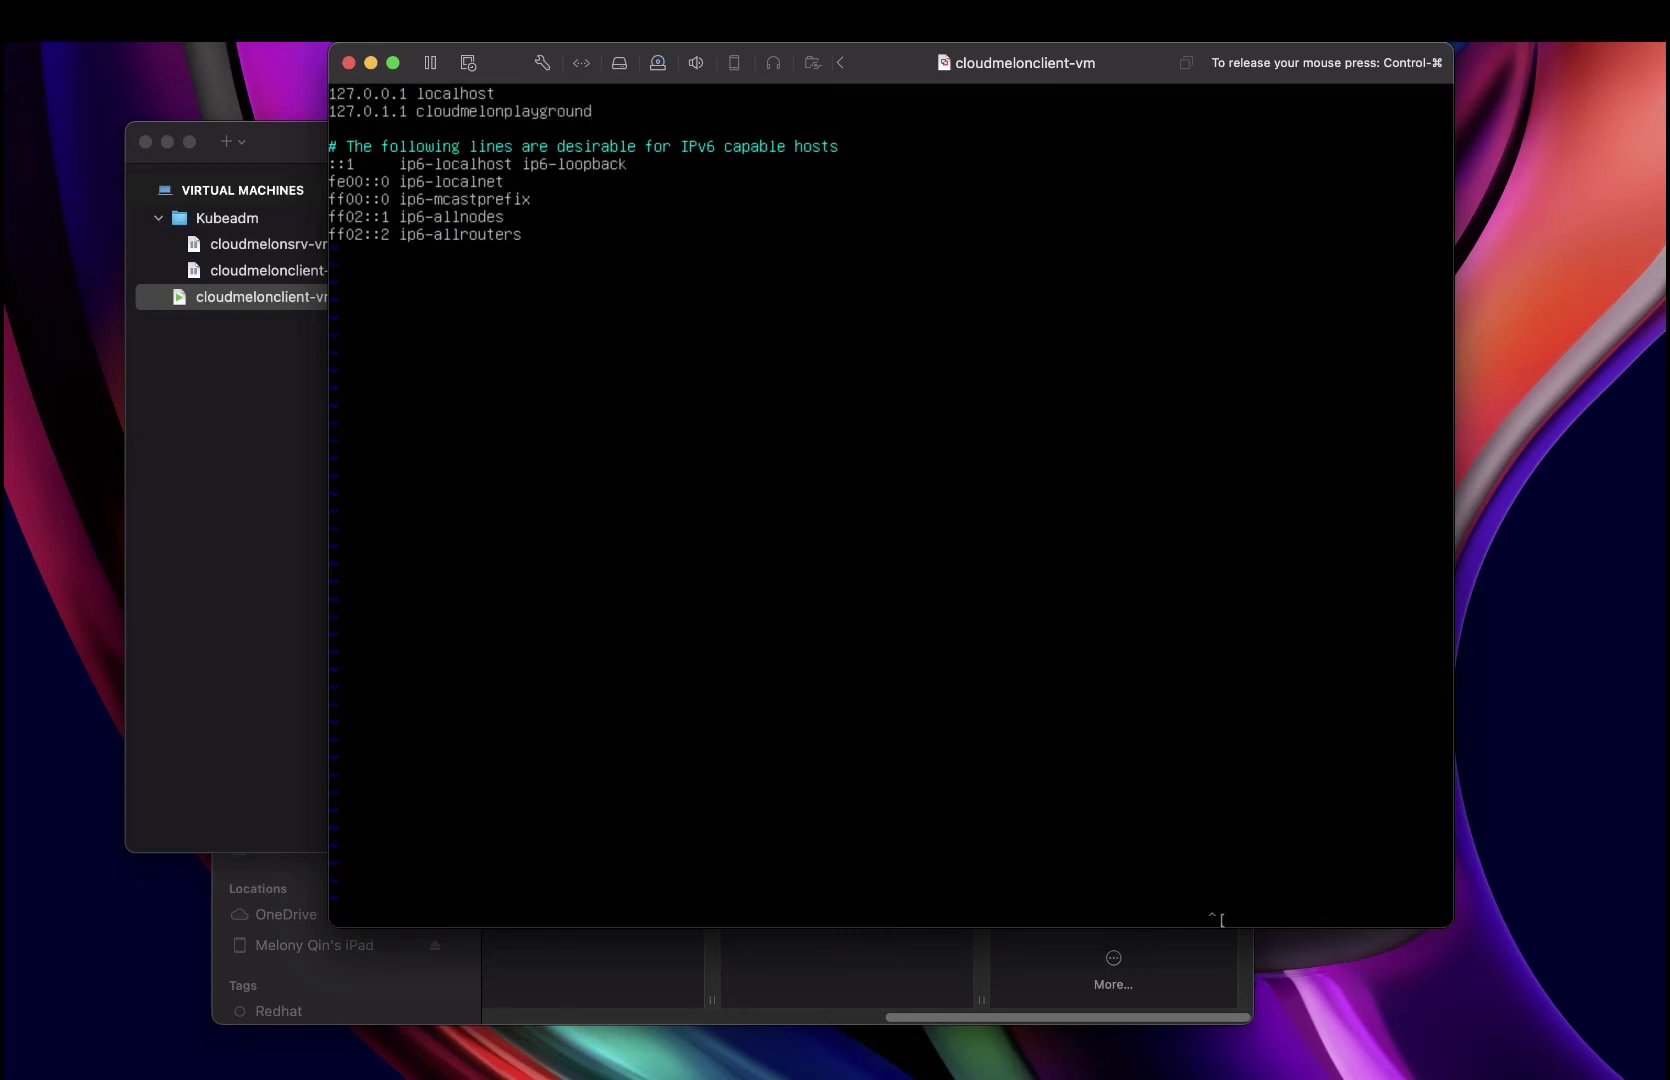
type(":wq!")
key("Return")
Step: Reboot the VM with sudo reboot, boot from the next volume, and log back in
key("ctrl+l")
type("sudo re")
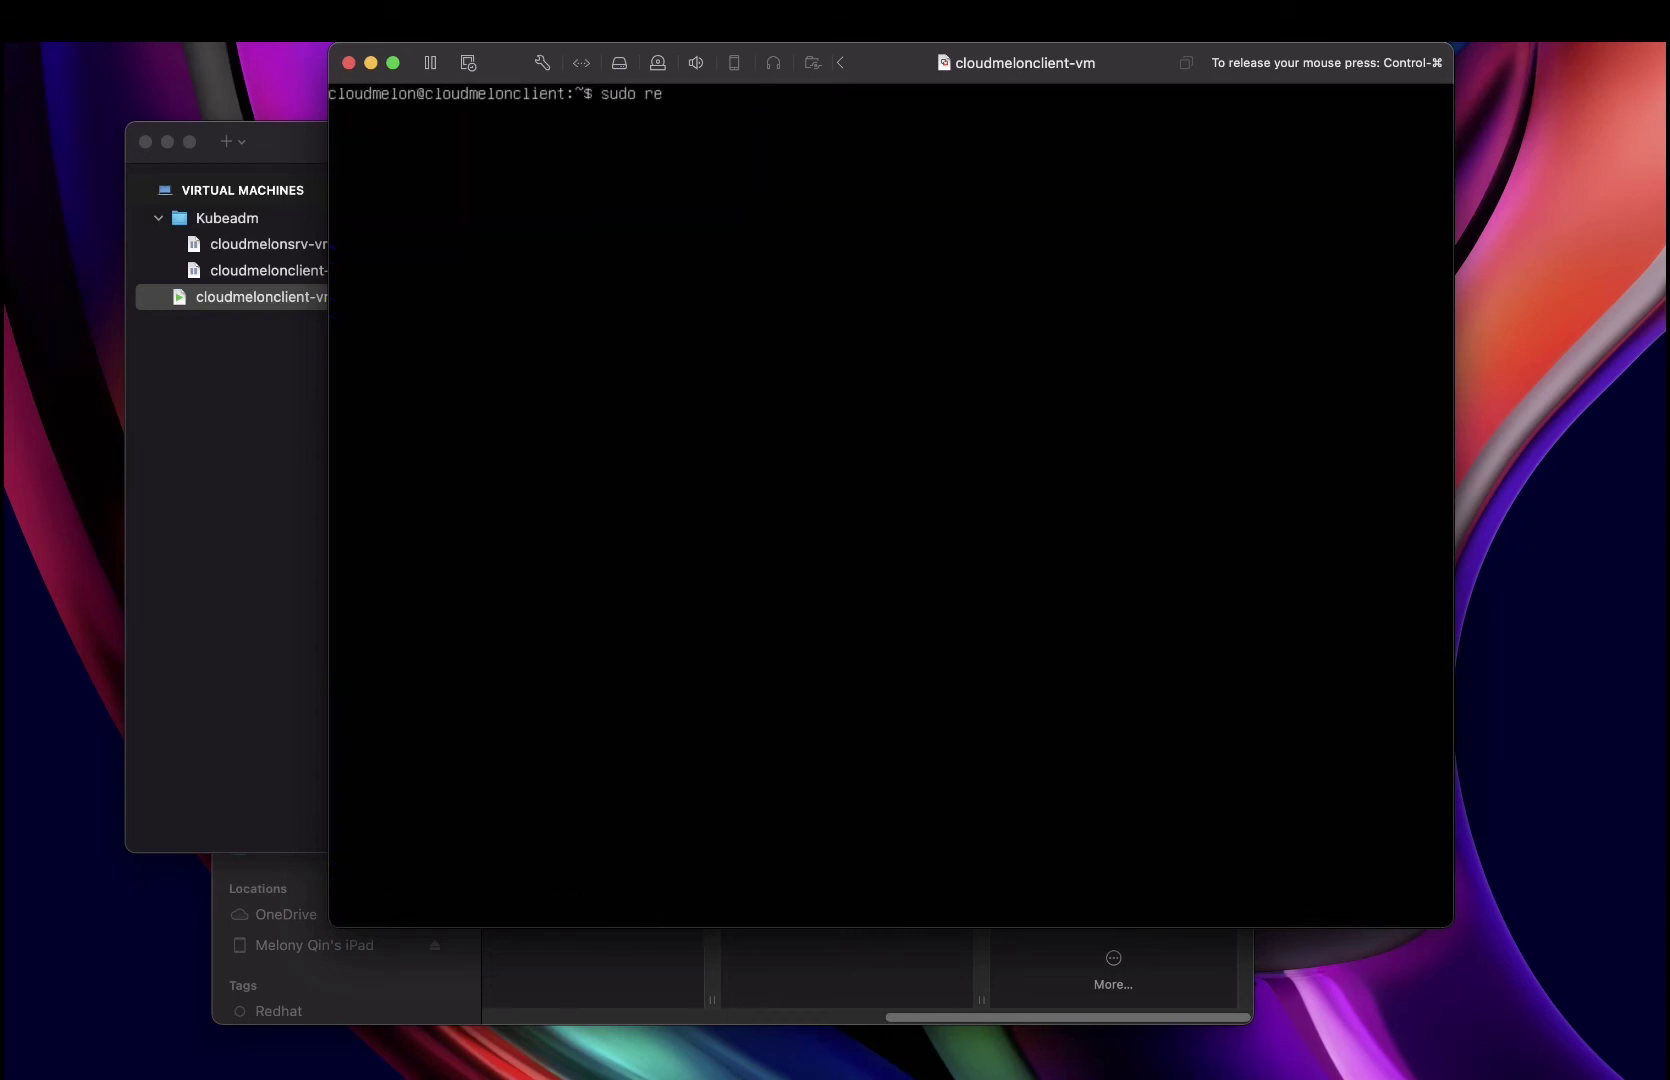
type("boot")
key("Return")
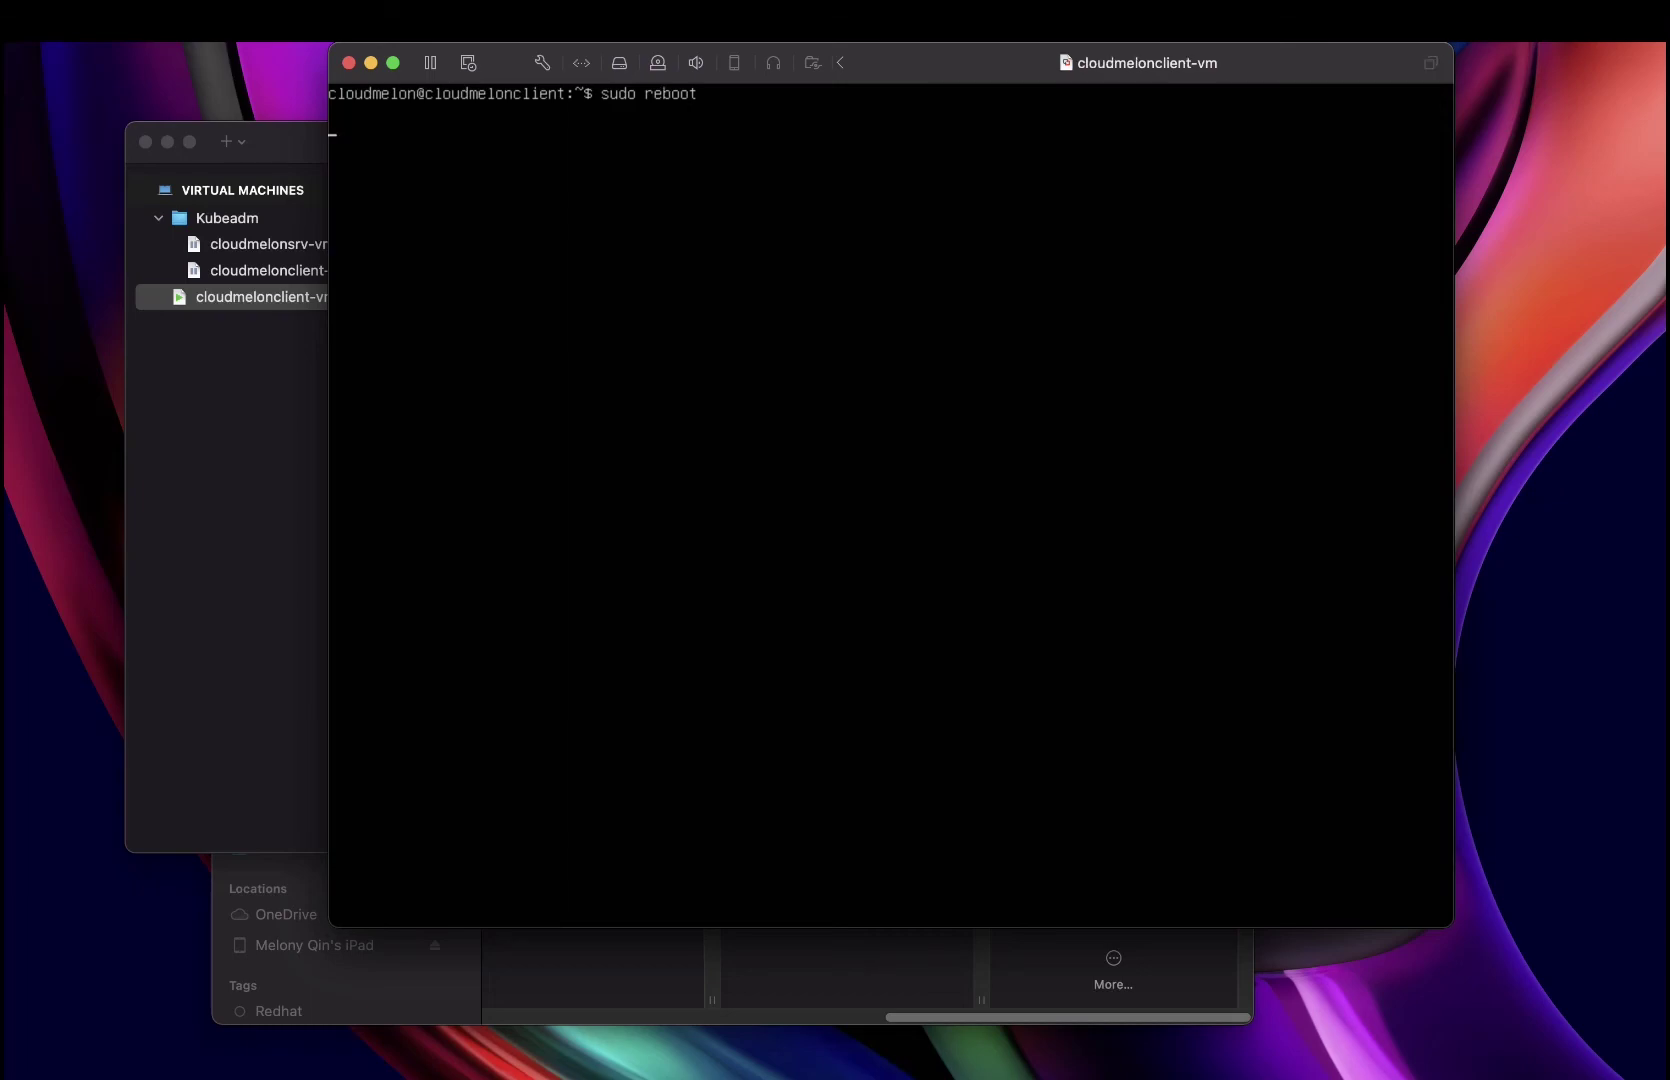
key("Down")
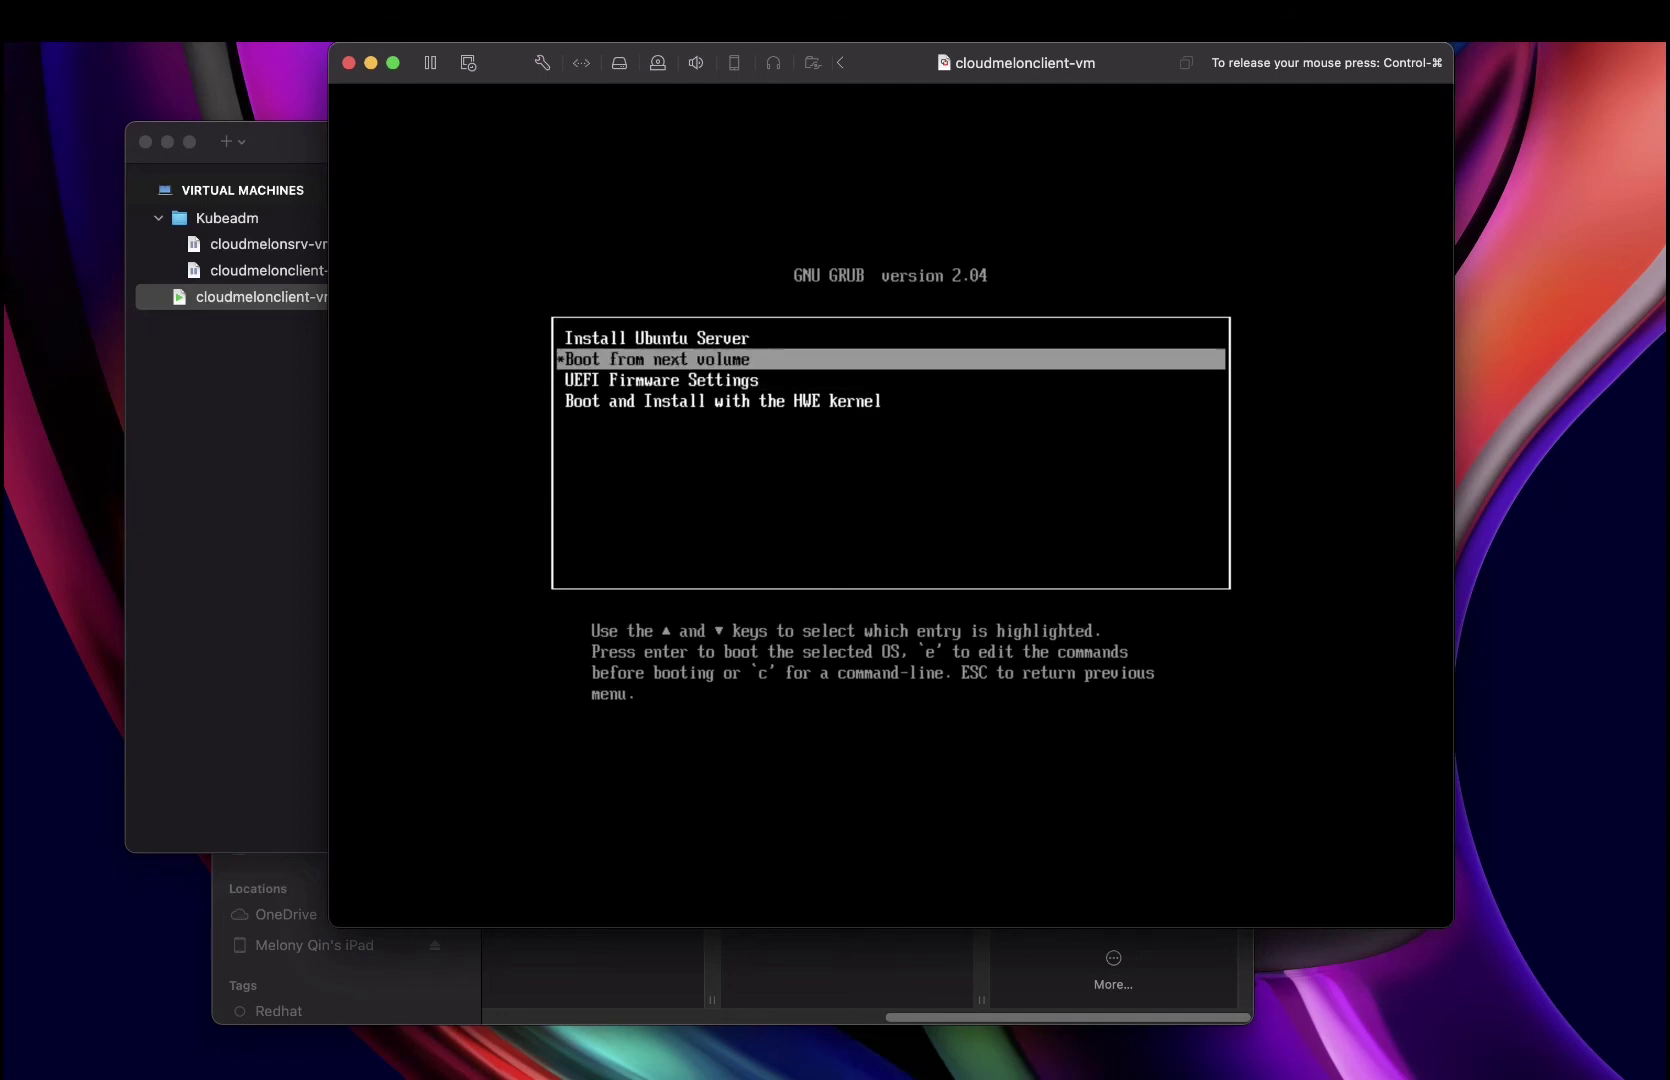
key("Return")
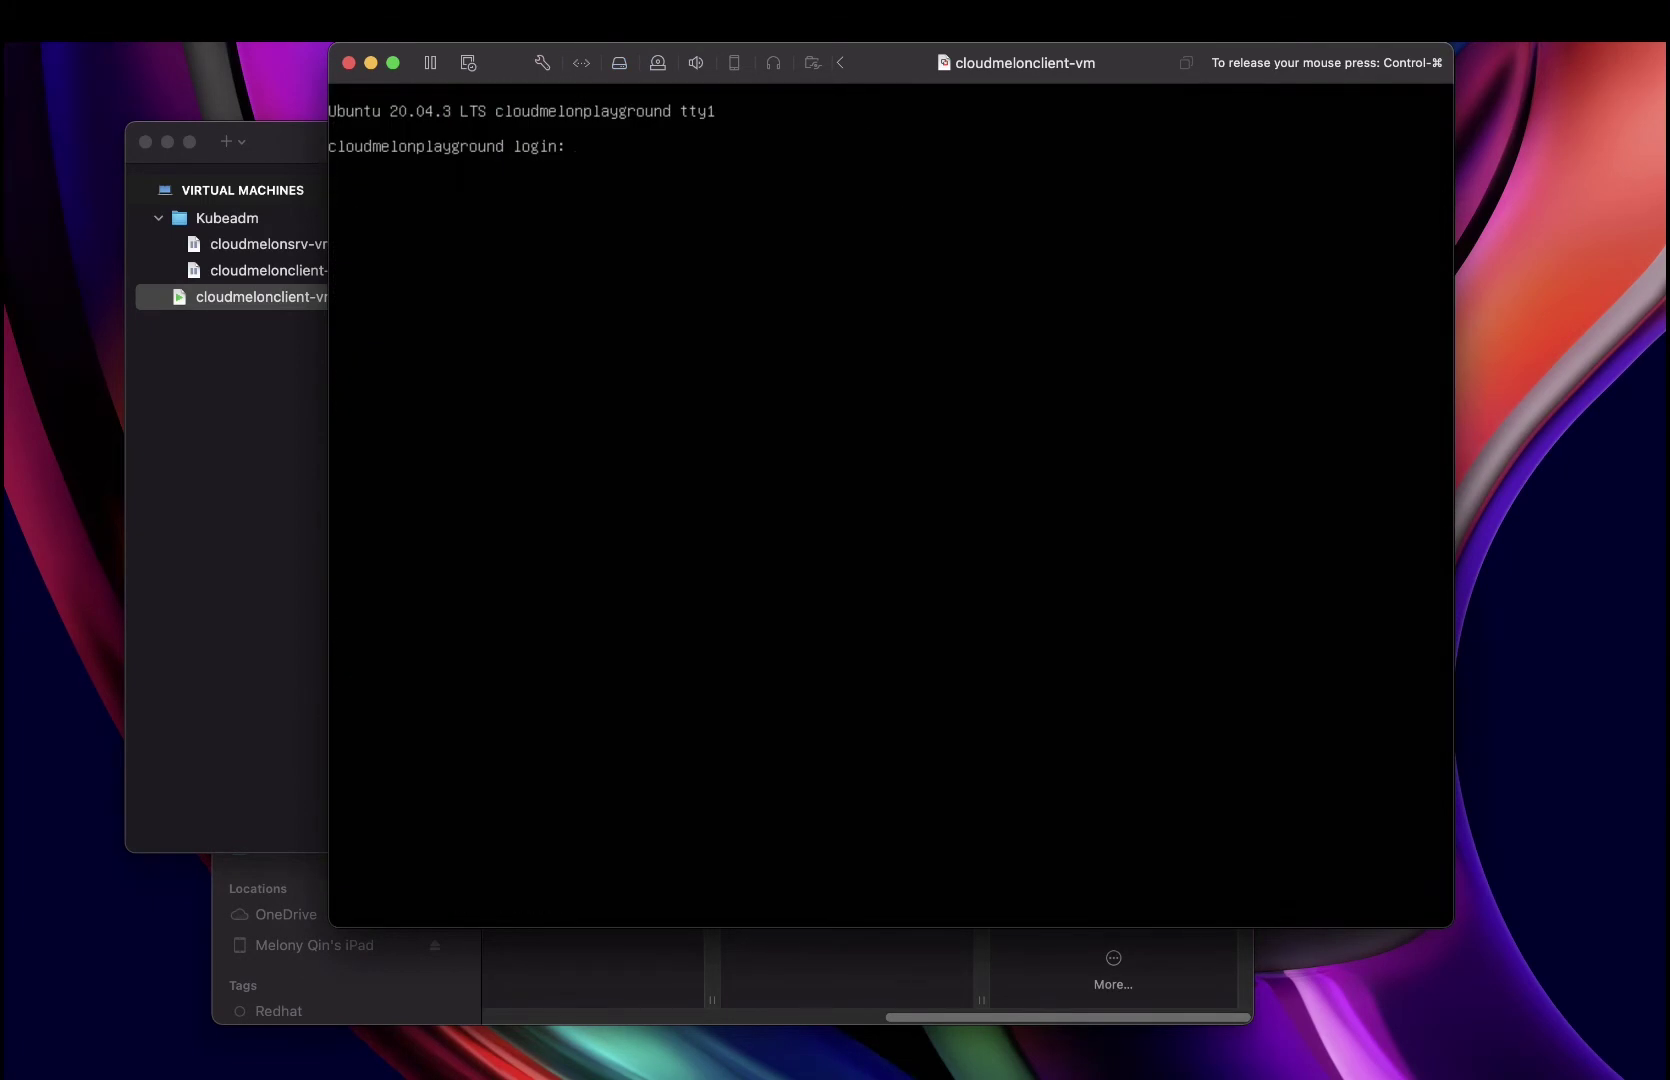
type("cloudmelon")
key("Return")
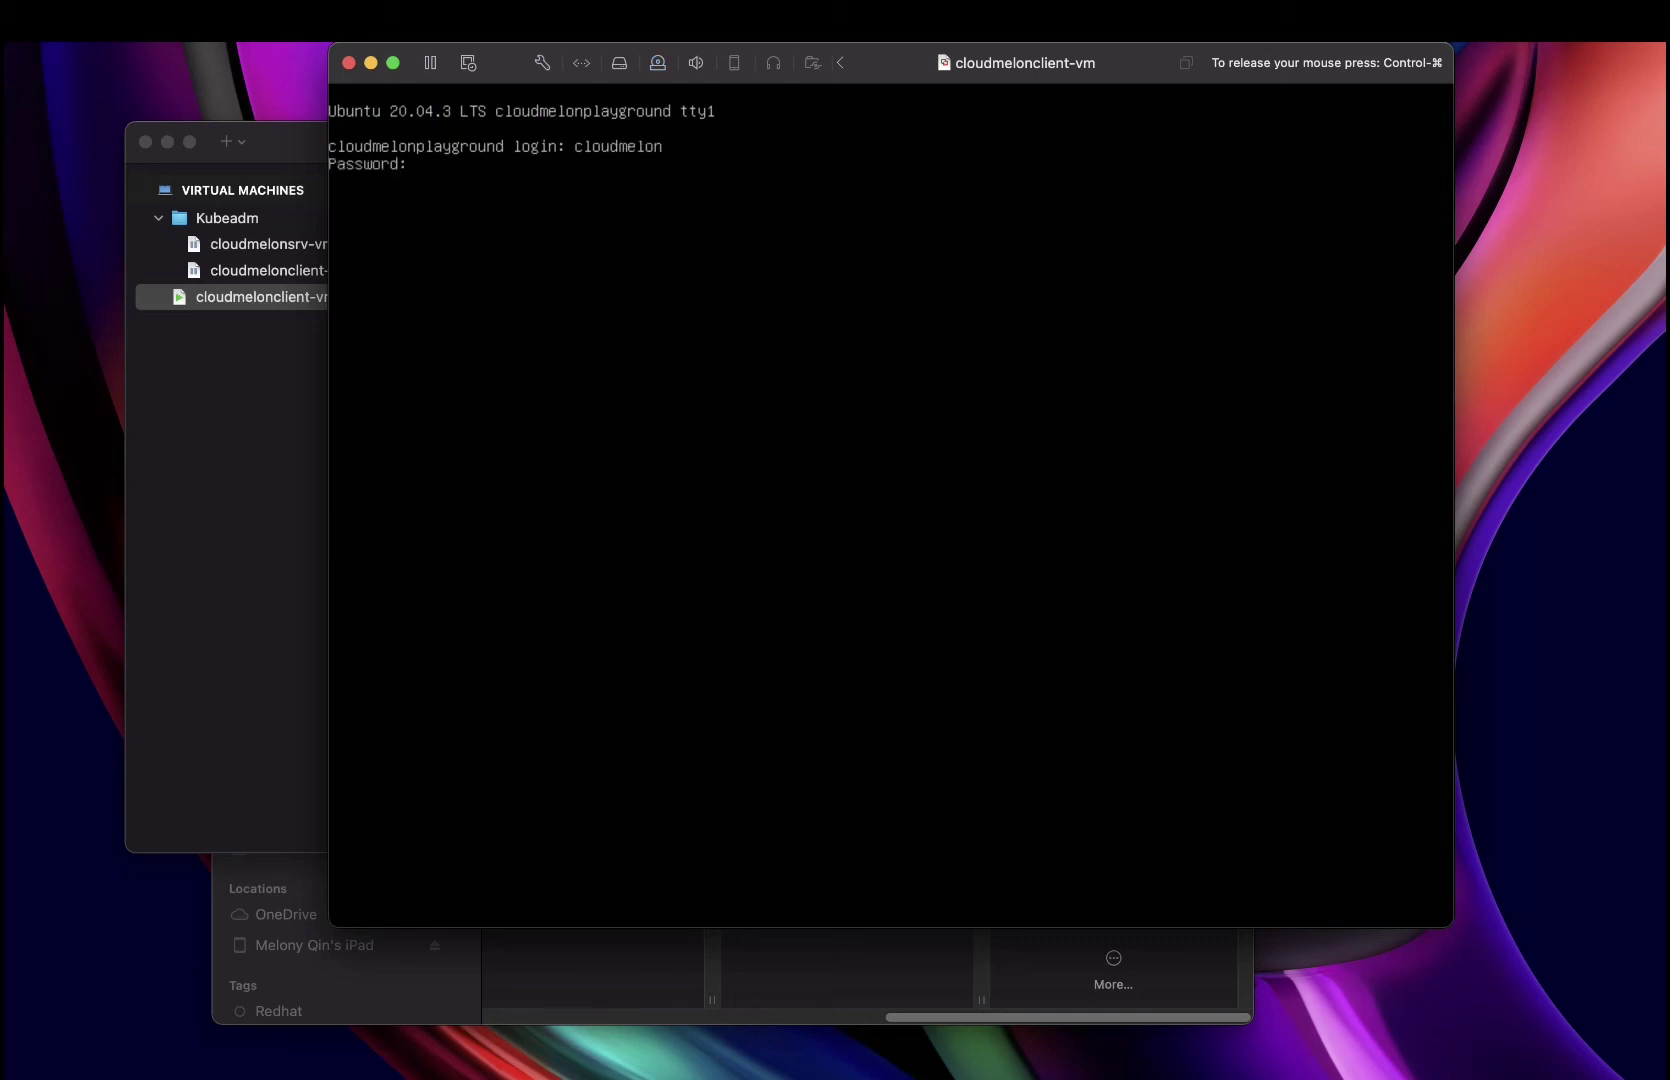
key("Return")
Step: Run ifconfig to confirm ens160 still has address 172.16.16.130
type("ifo")
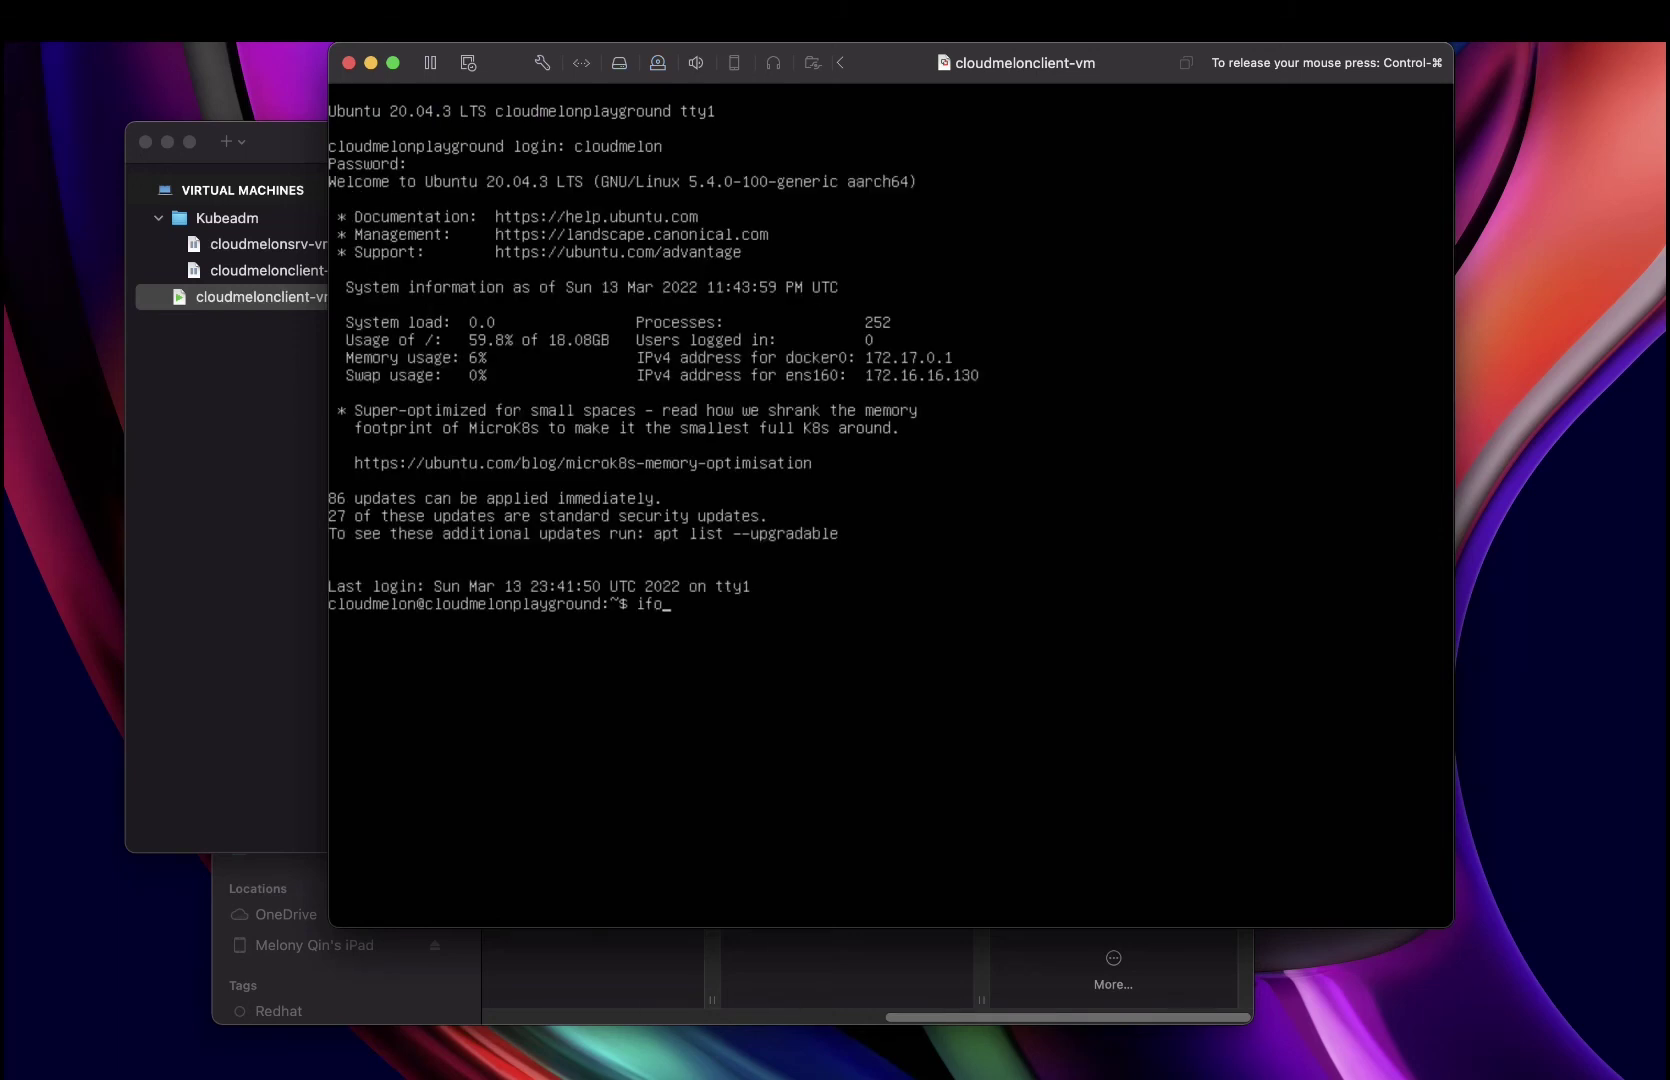
key("BackSpace")
type("config")
key("Return")
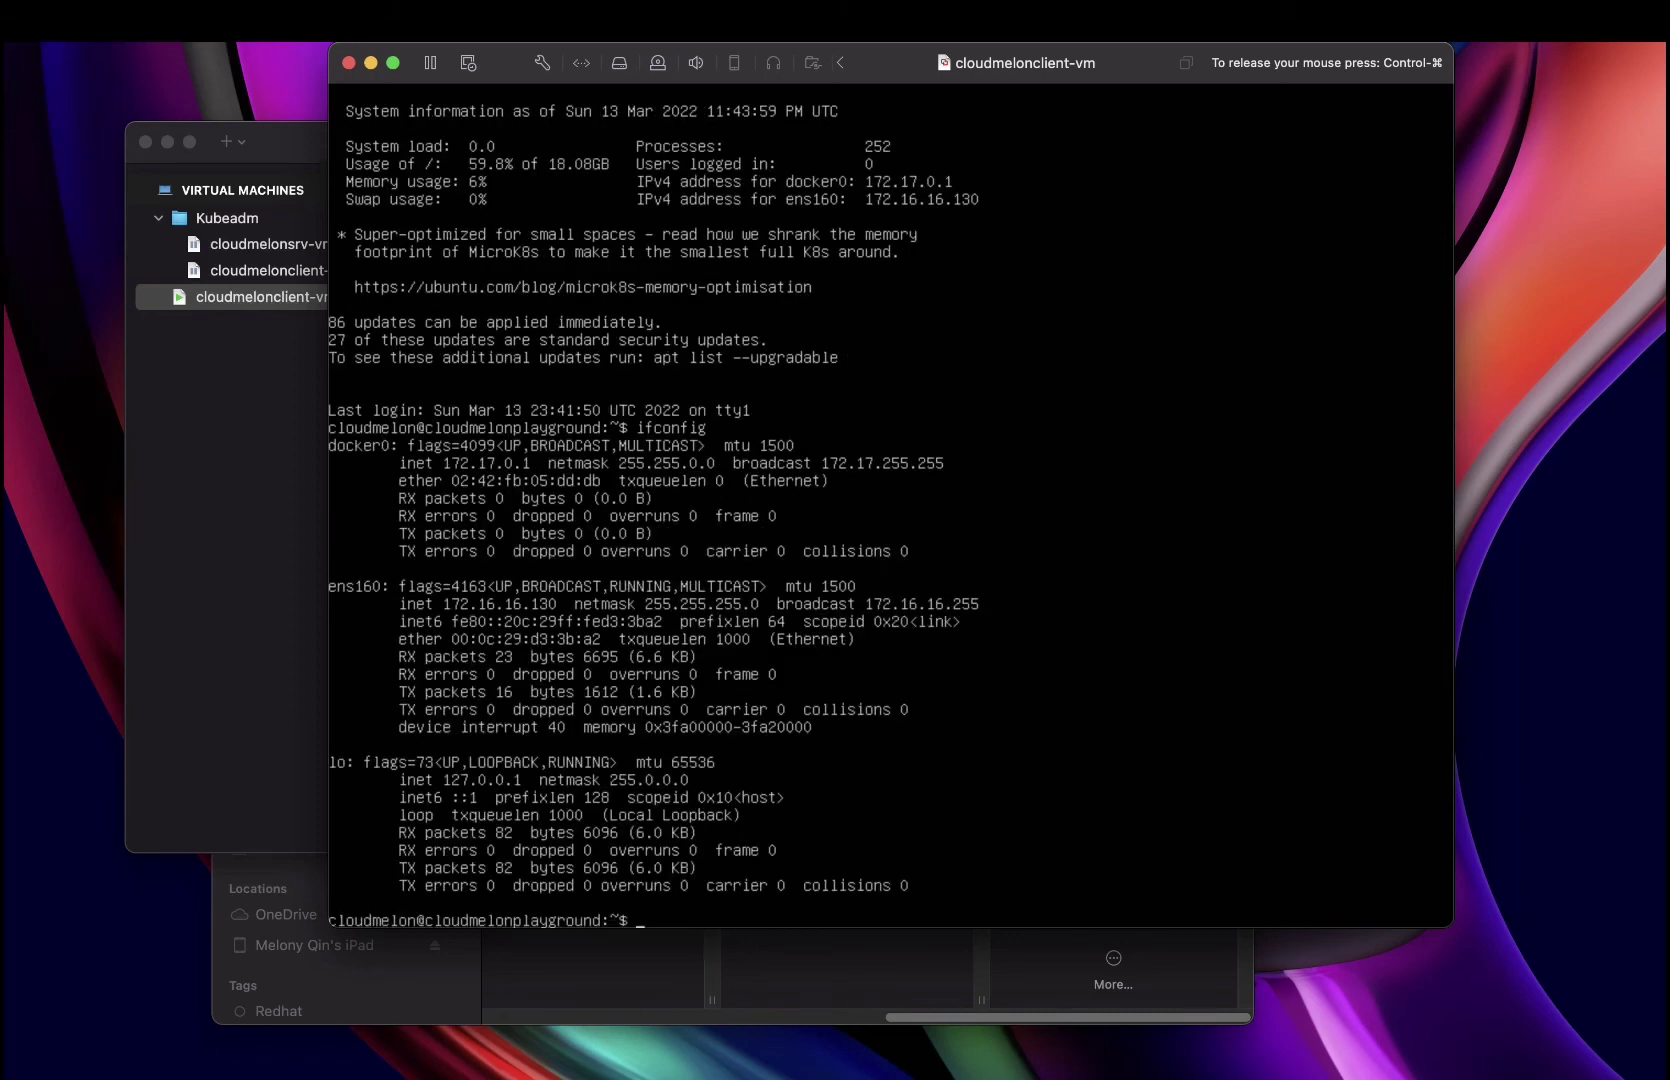
Step: Open Terminal on the Mac and SSH into the VM at 172.16.16.130
left_click(1490, 1060)
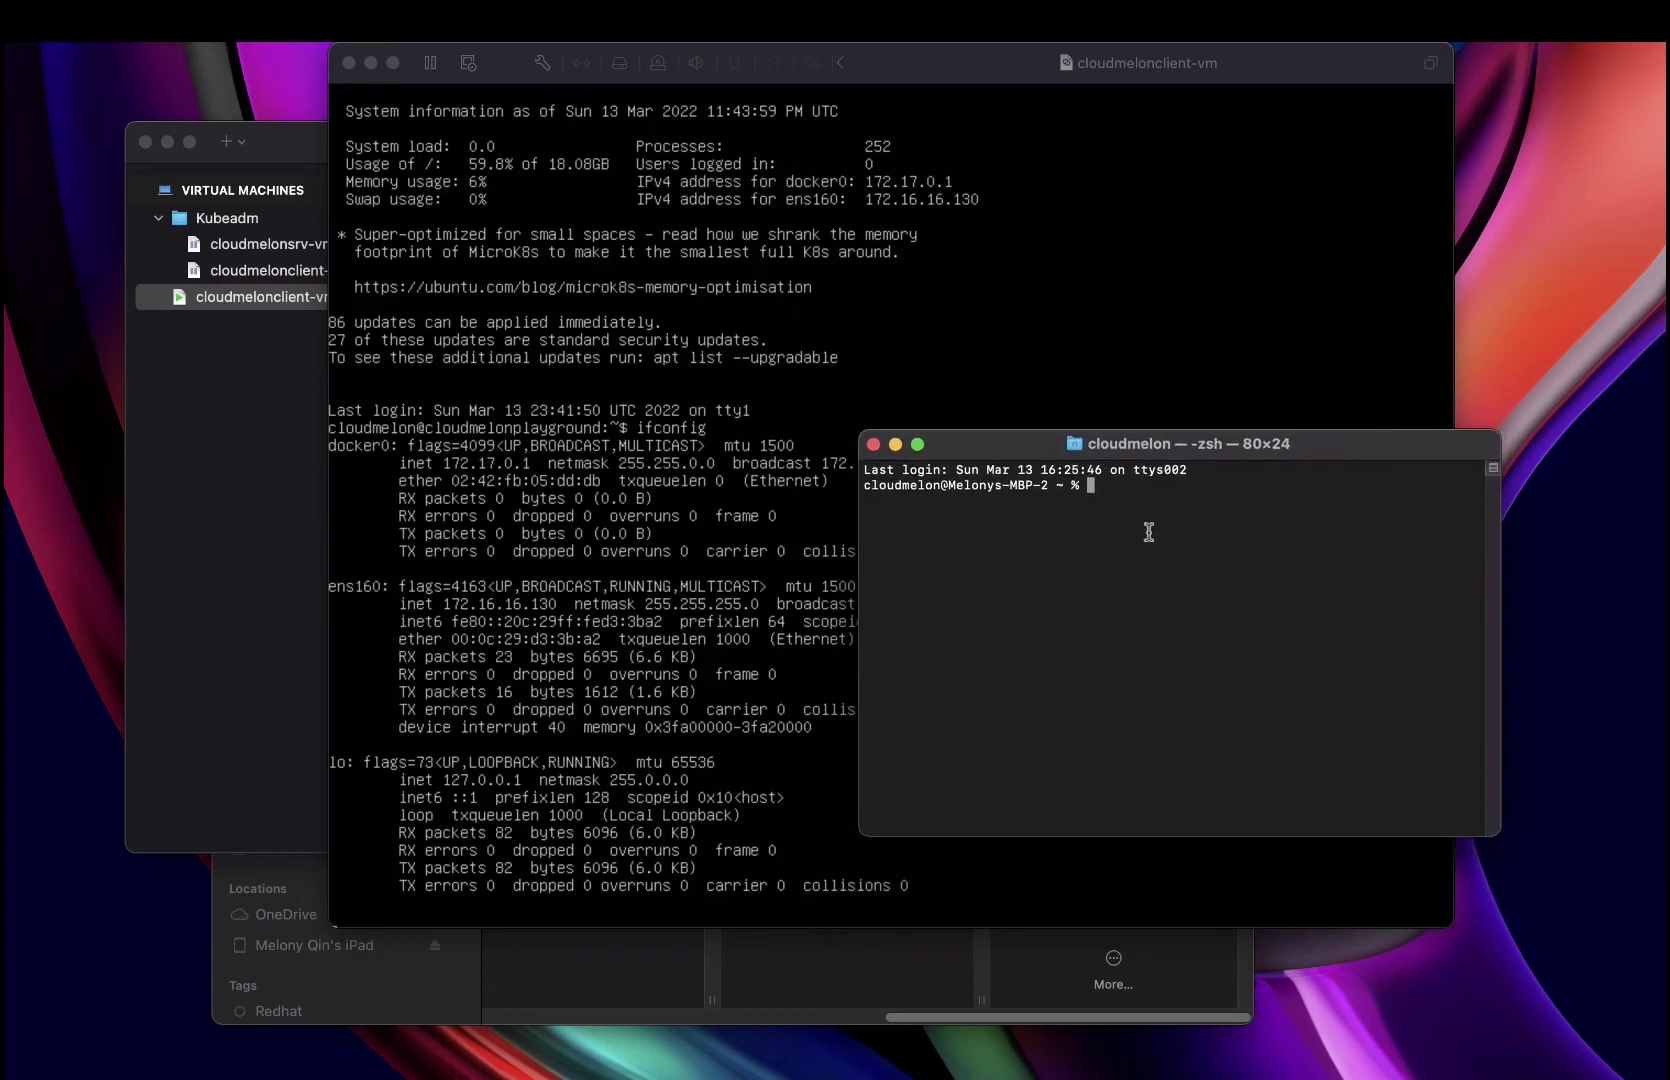
type("ssh cloudmelon@172.16.16.130")
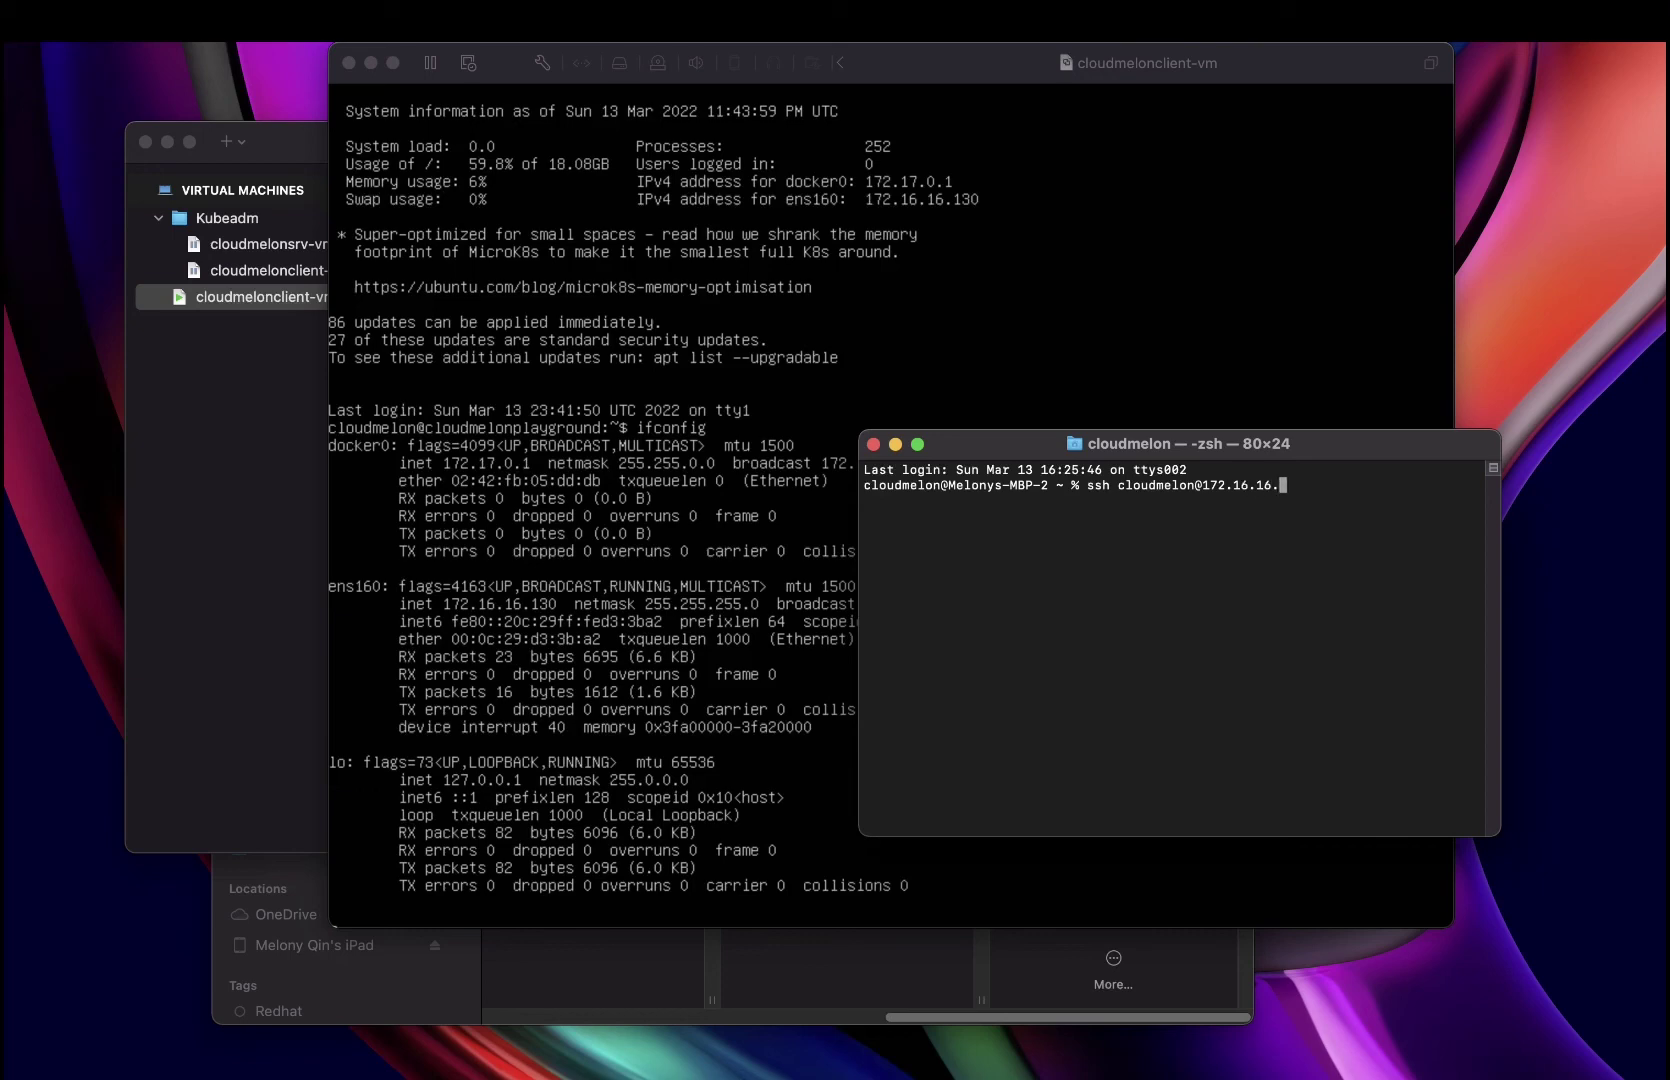
key("Return")
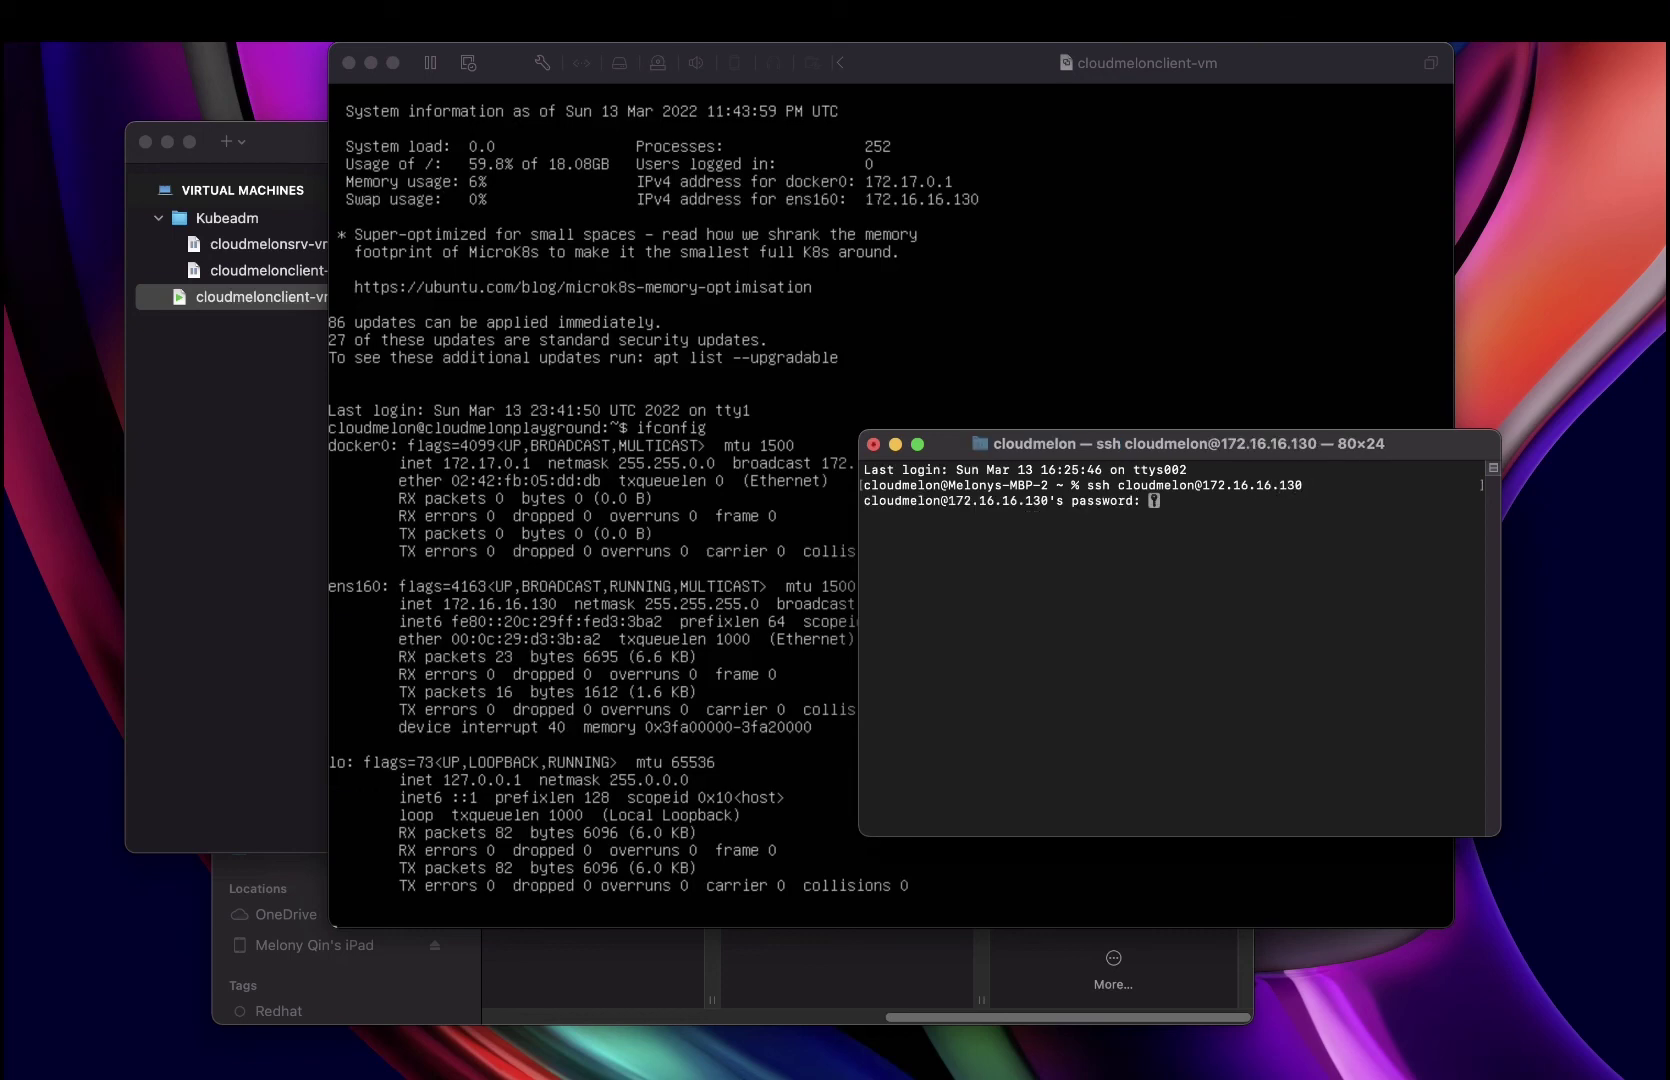
key("Return")
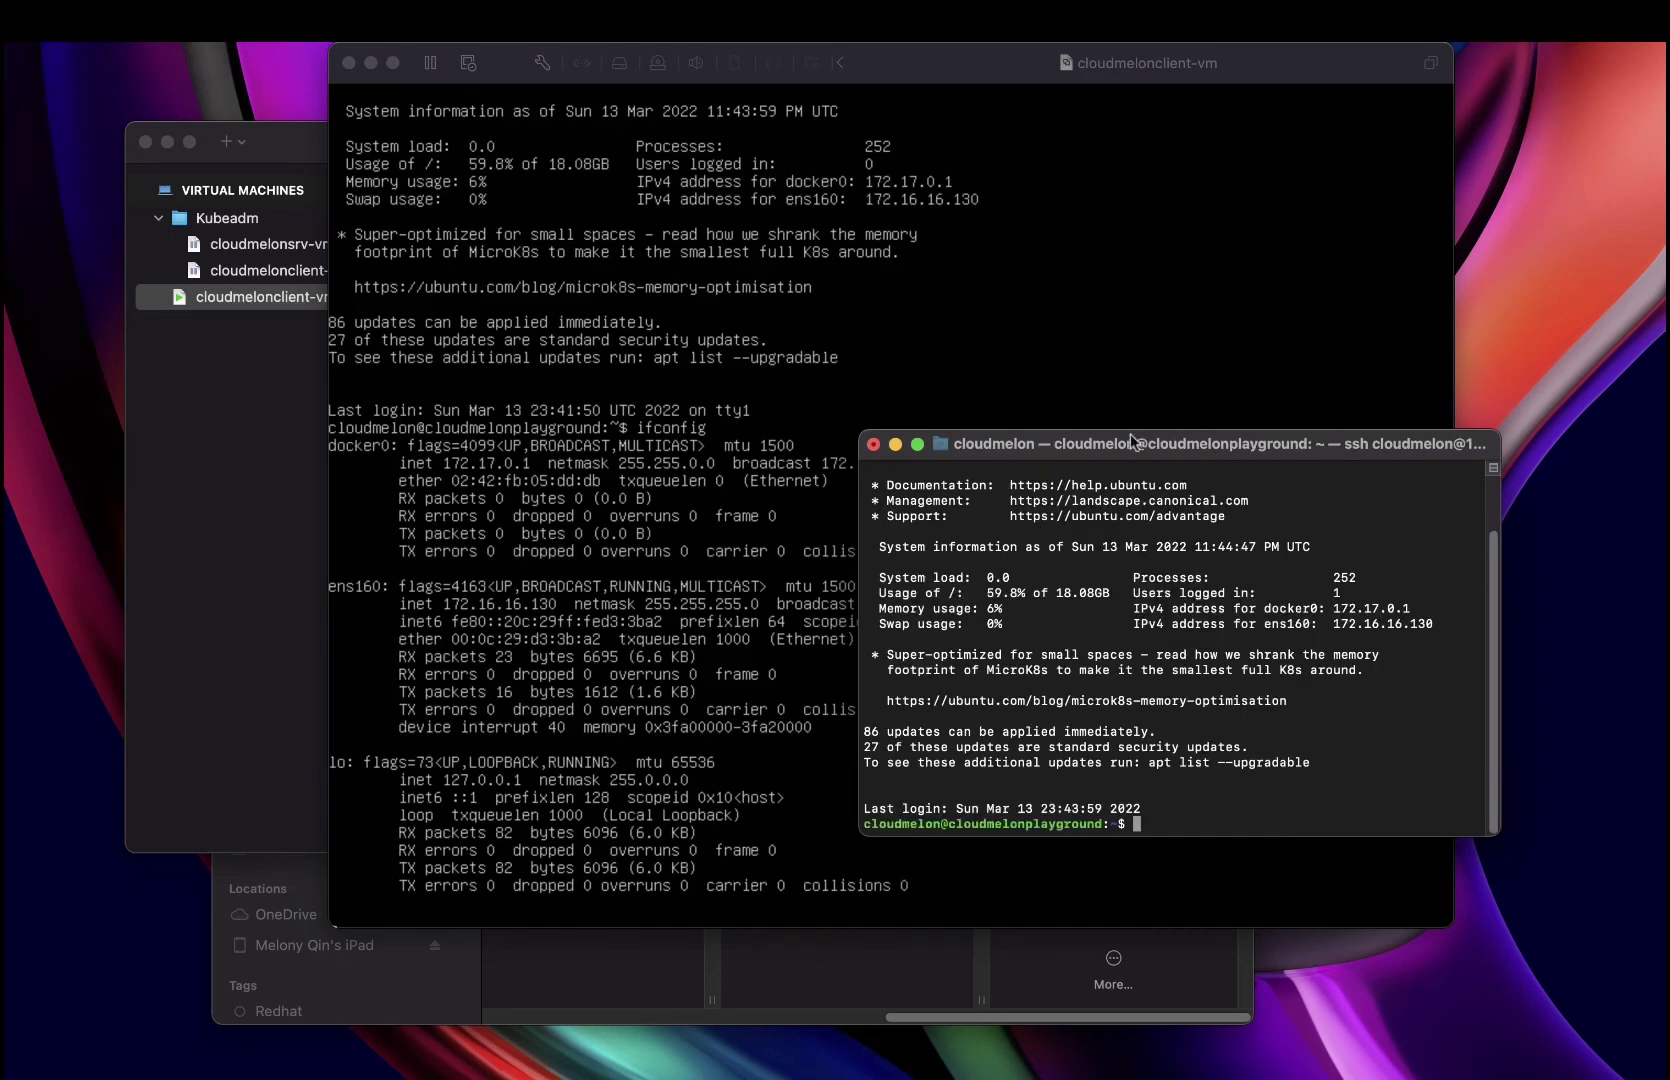
Step: Reposition and enlarge the Terminal window, then run ifconfig over SSH to confirm 172.16.16.130
left_click_drag(1135, 443, 1000, 264)
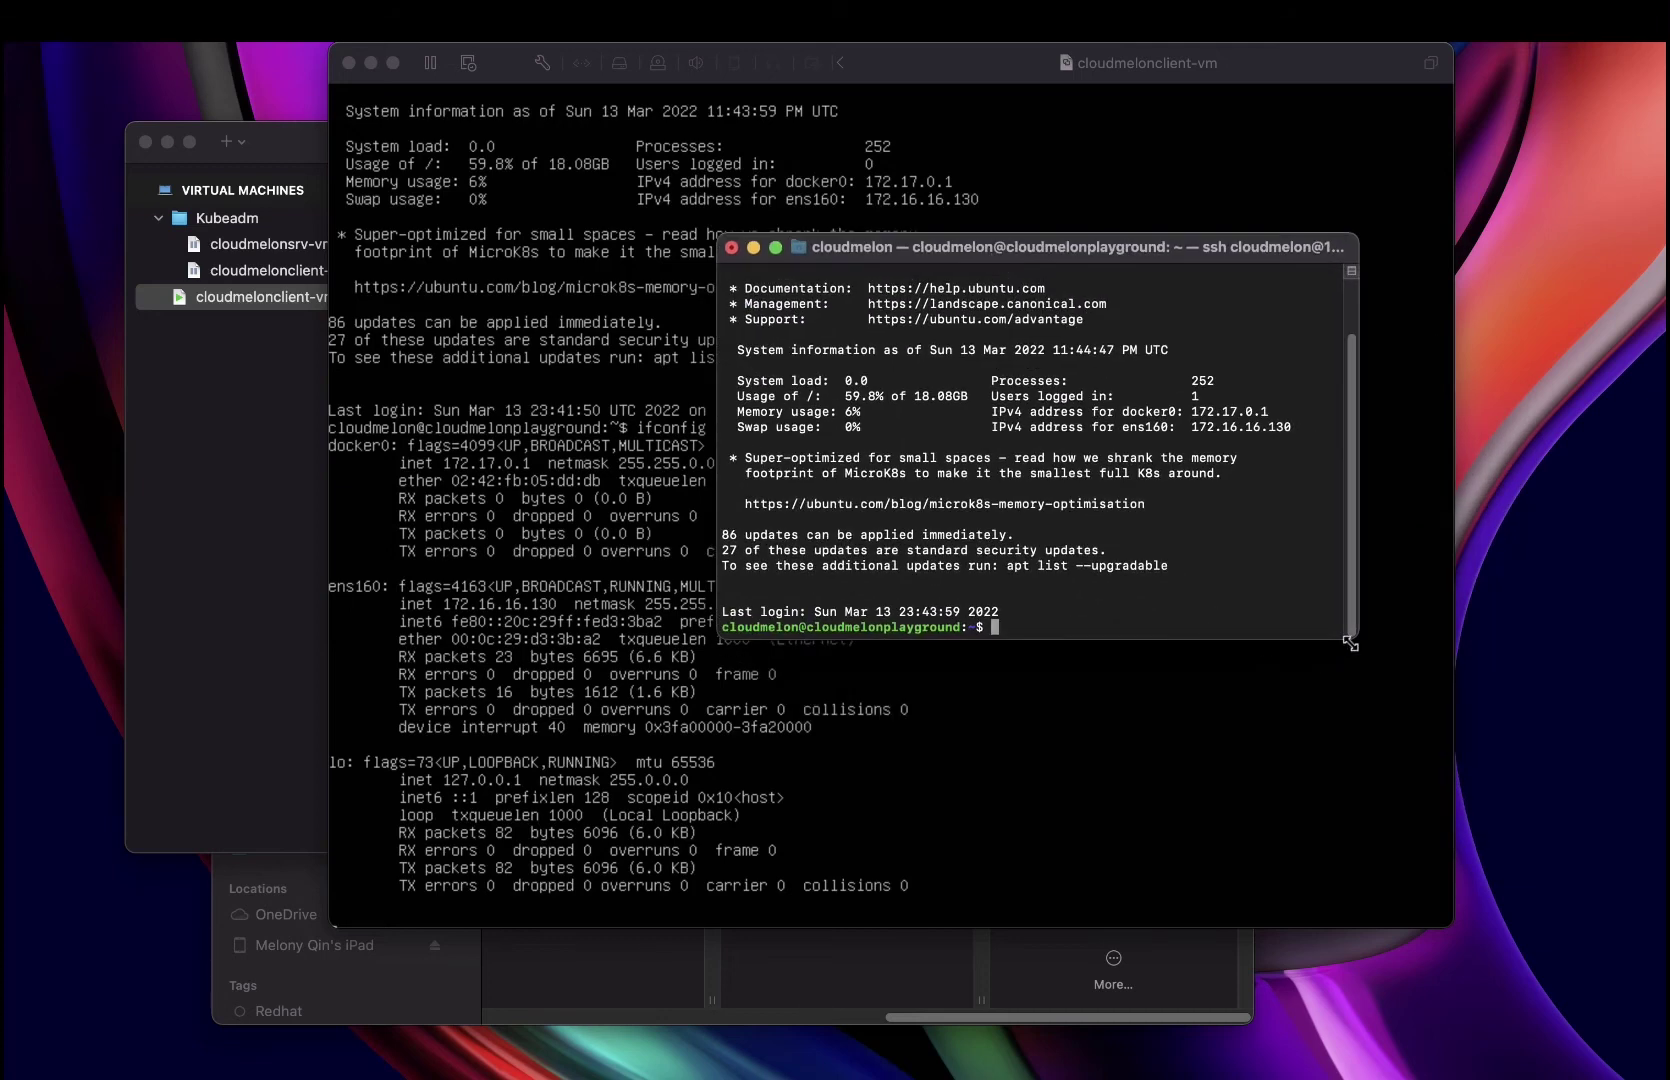
left_click_drag(1352, 641, 1437, 805)
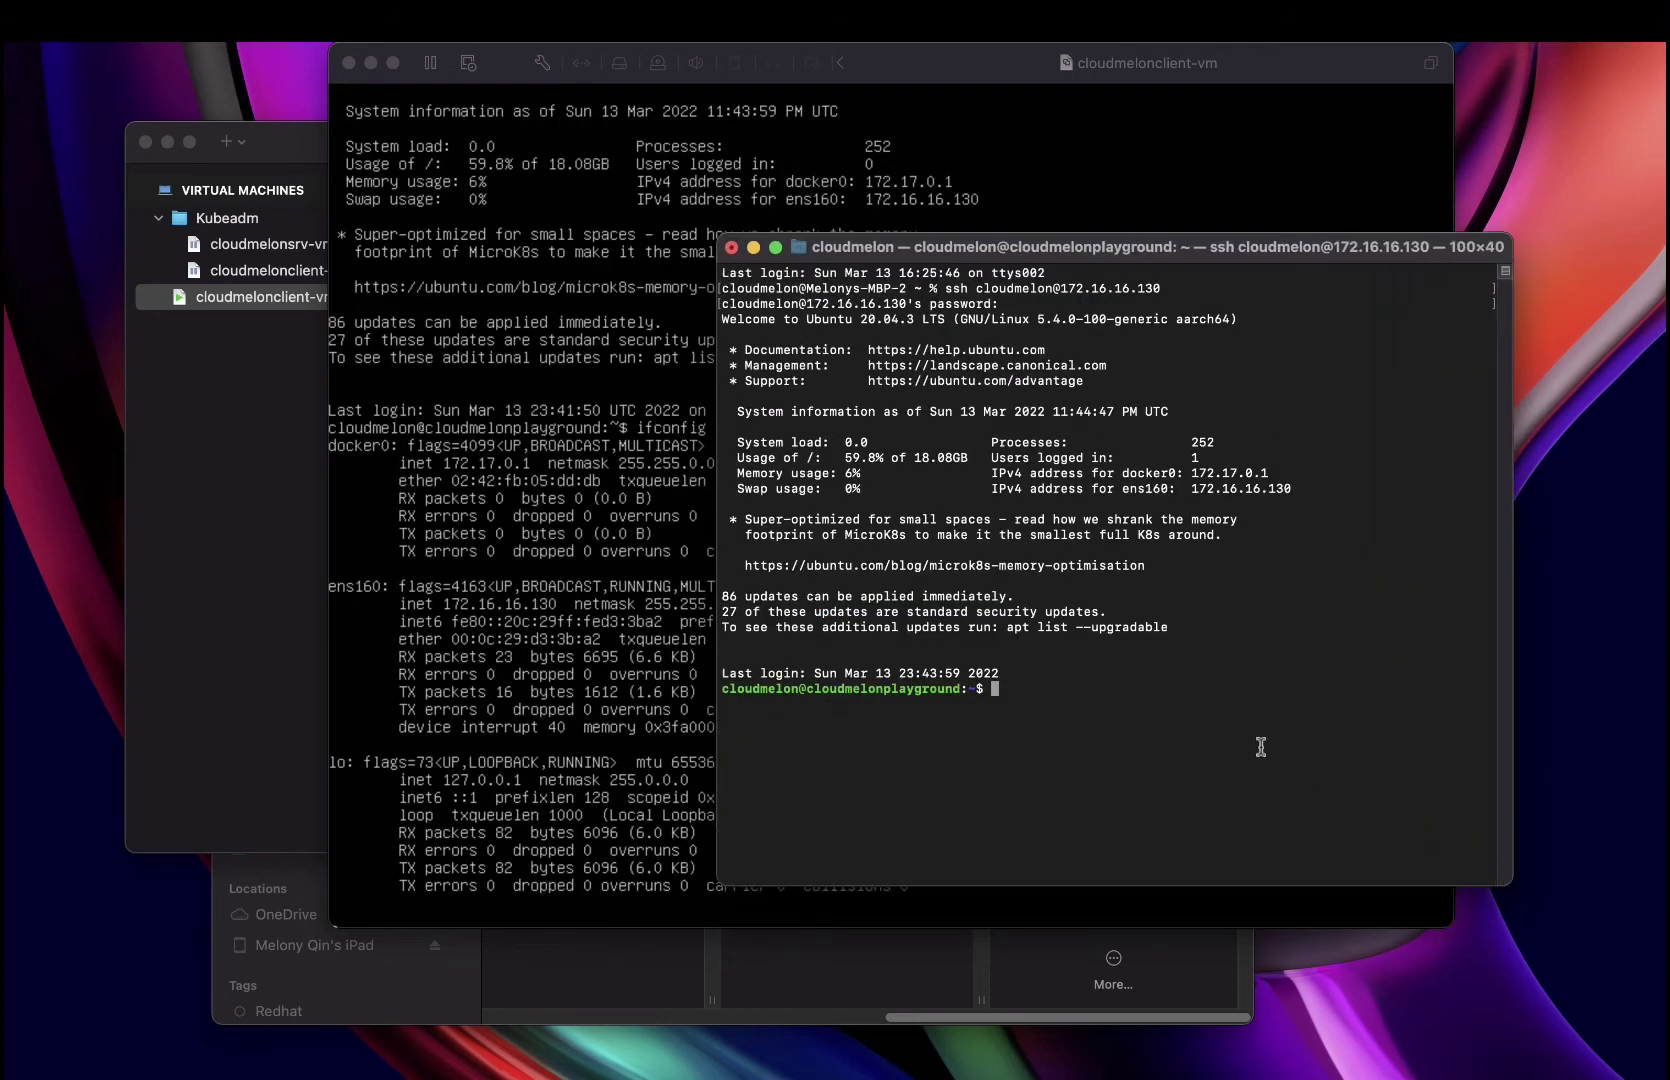
type("ifconfig")
key("Return")
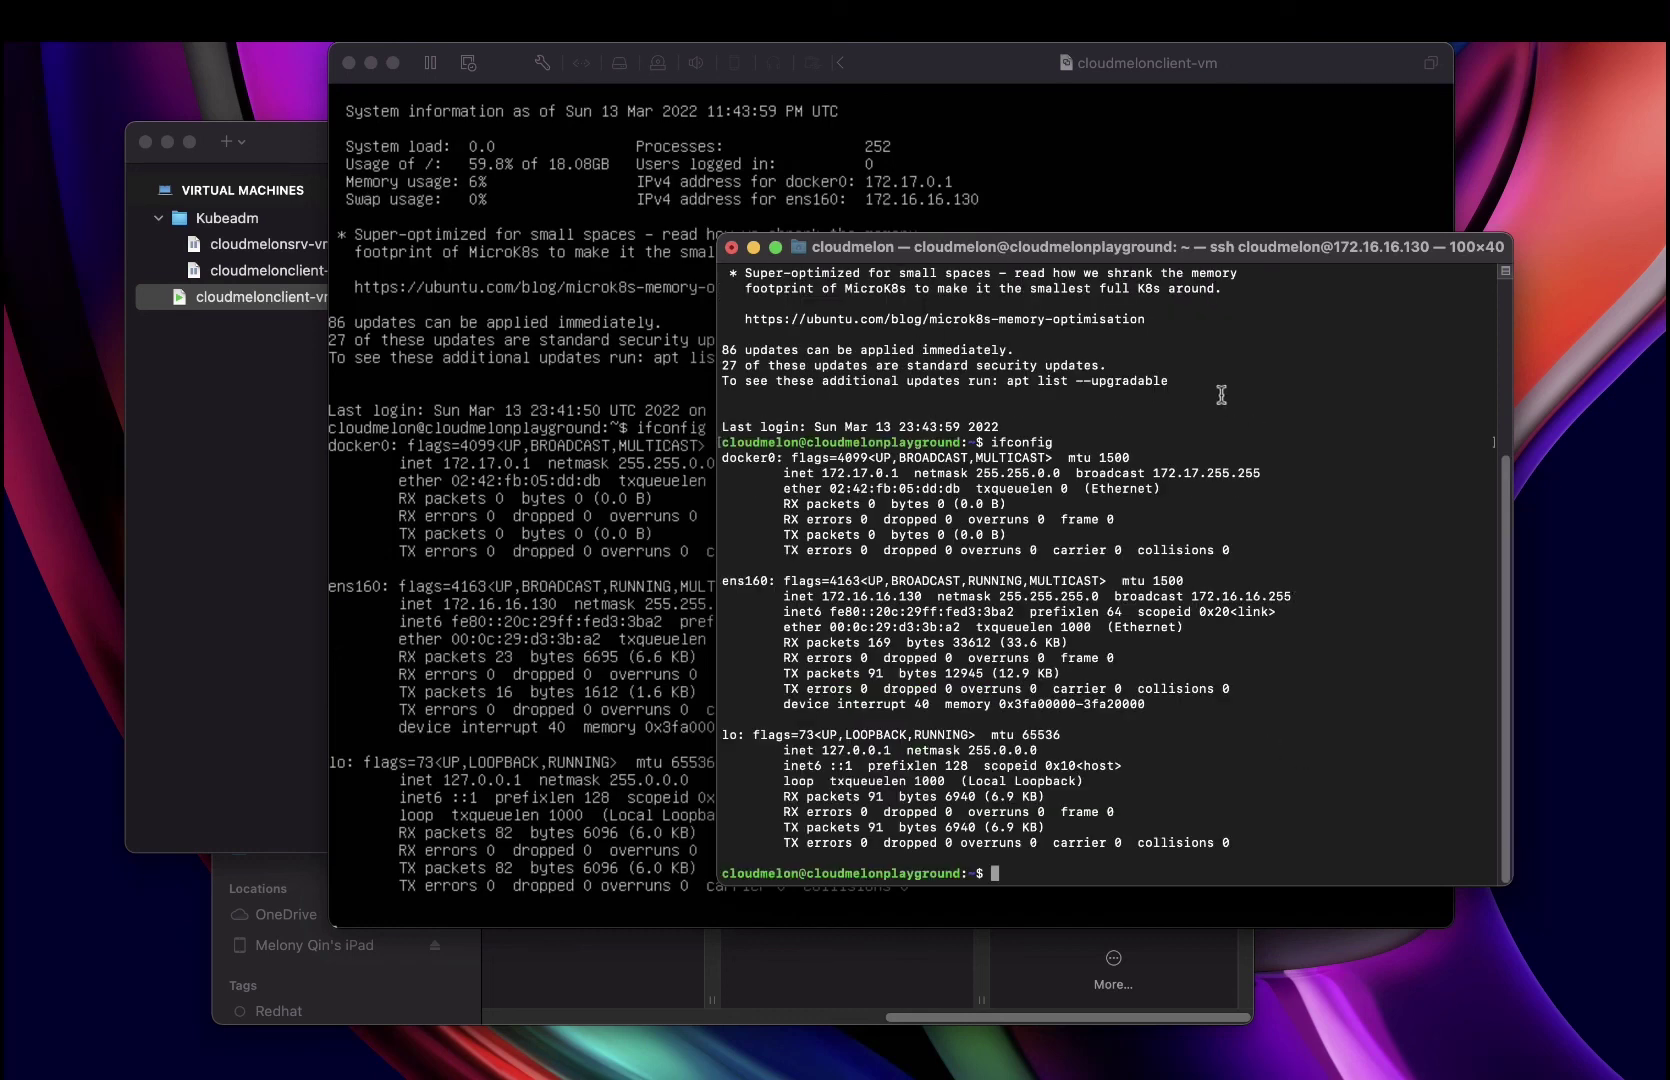
left_click_drag(1050, 247, 1150, 168)
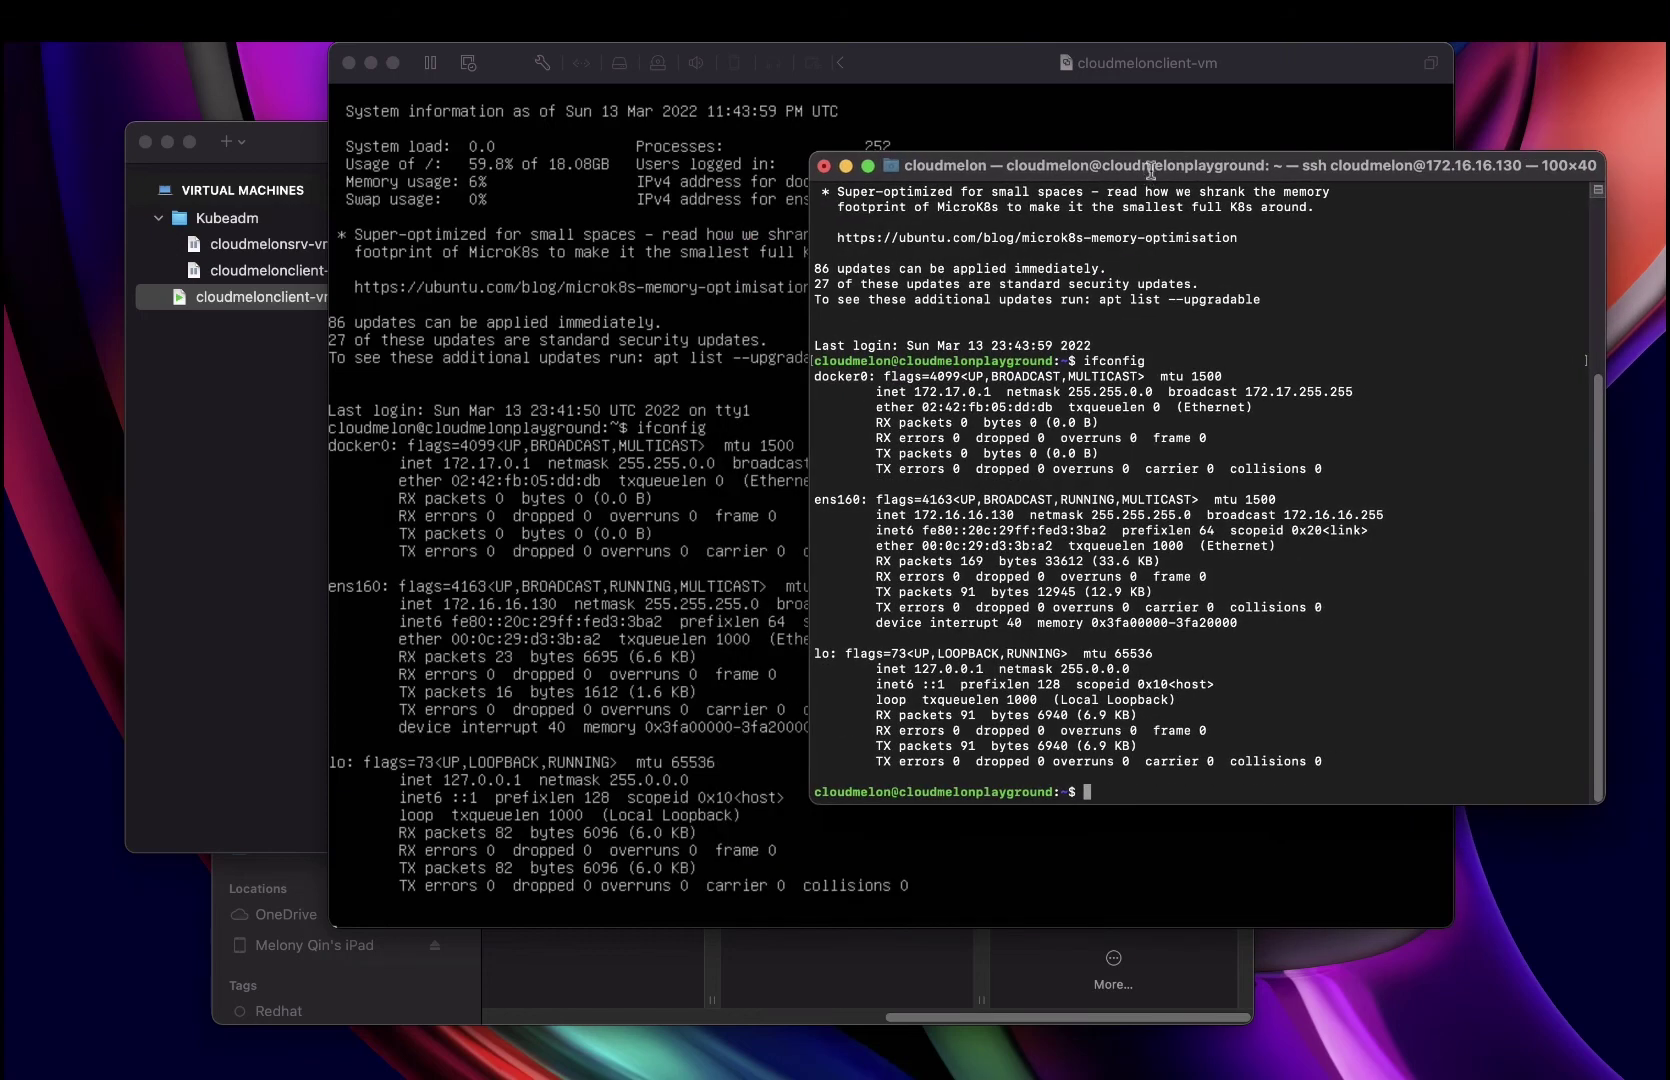